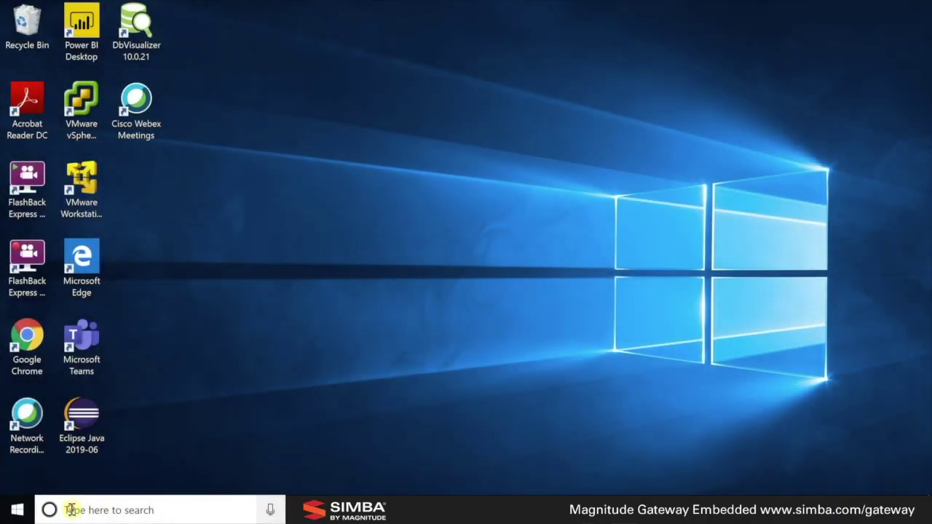
Launch Gateway Settings, check the empty Gateway Servers list and certificate Settings, then close the app
{"action": "left_click", "coordinate": [70, 510]}
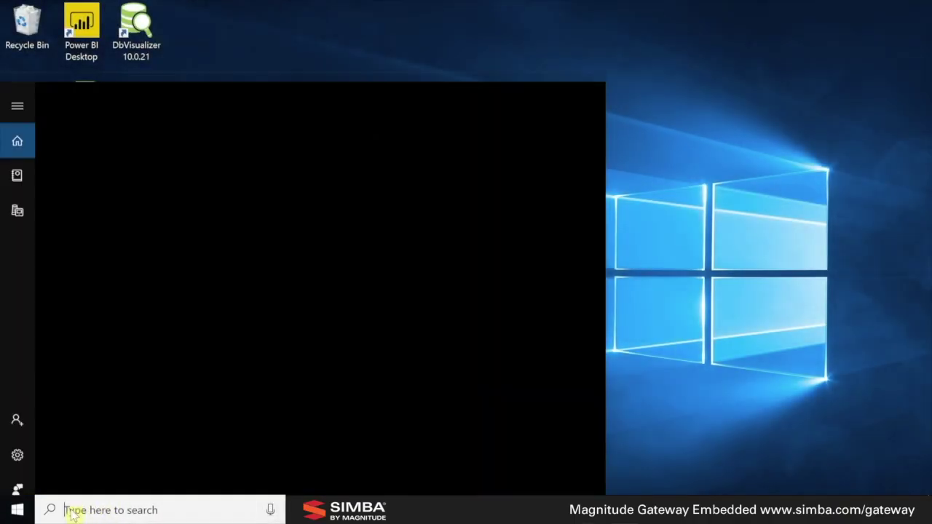
{"action": "type", "text": "Gat"}
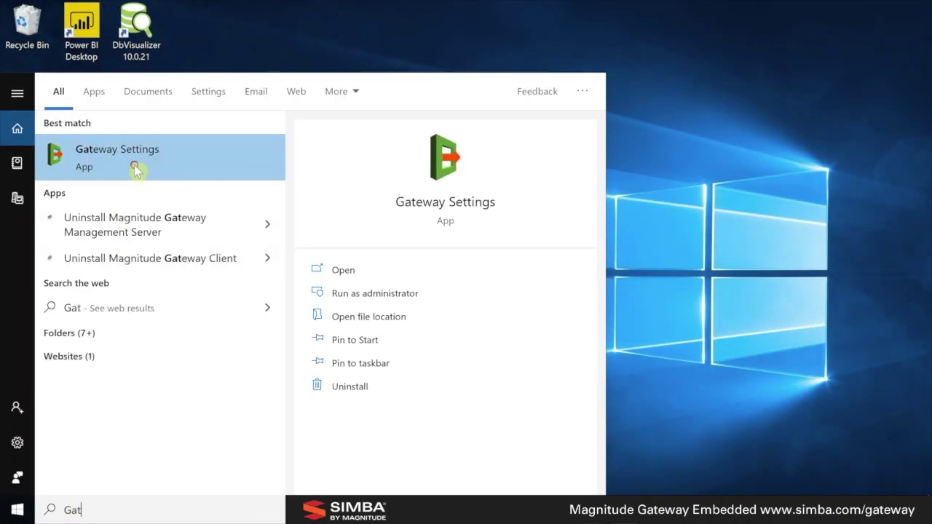
{"action": "left_click", "coordinate": [134, 165]}
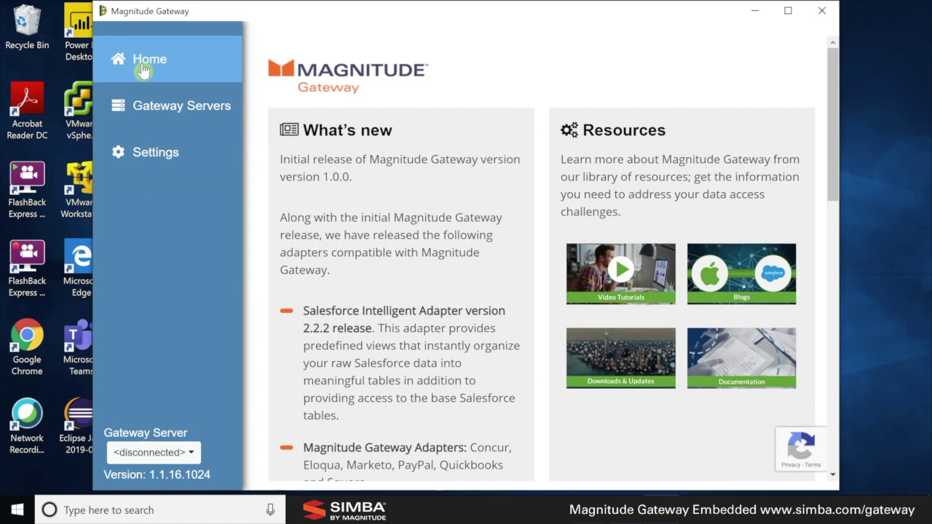
{"action": "left_click", "coordinate": [144, 113]}
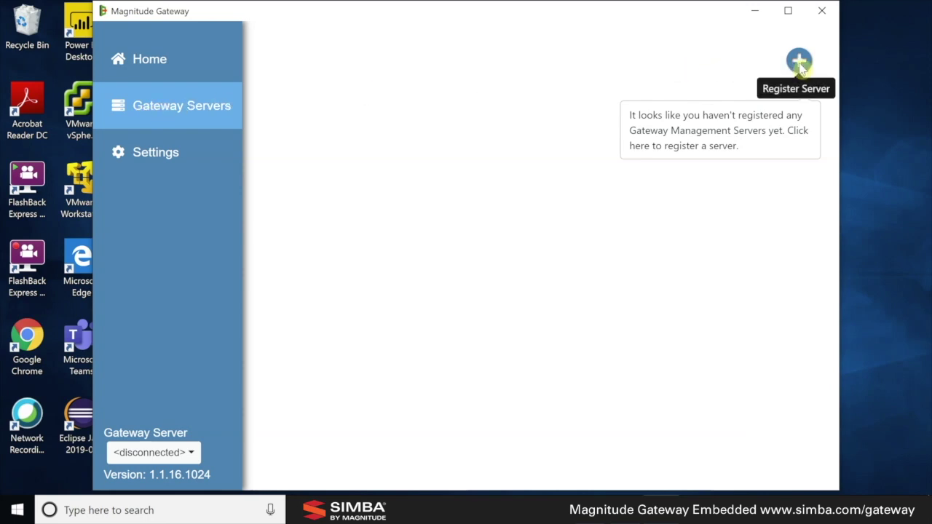
{"action": "left_click", "coordinate": [141, 159]}
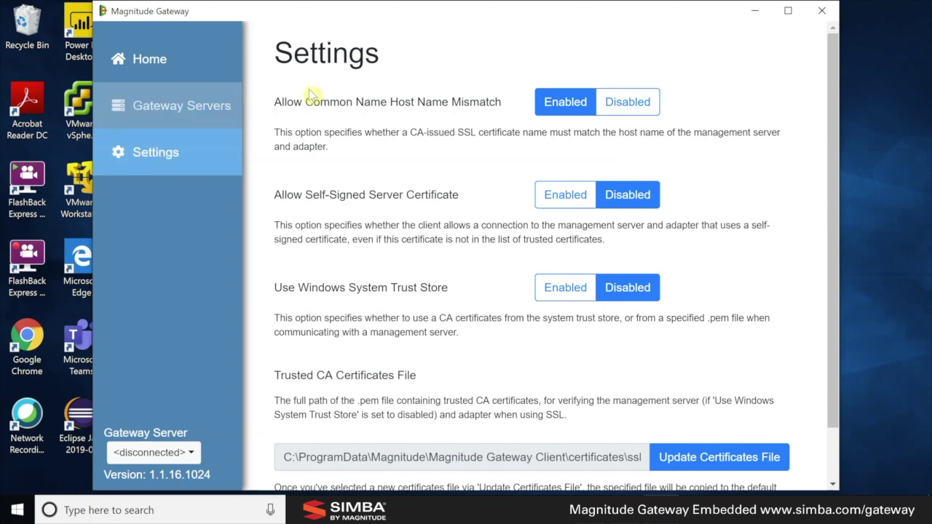
{"action": "left_click", "coordinate": [824, 13]}
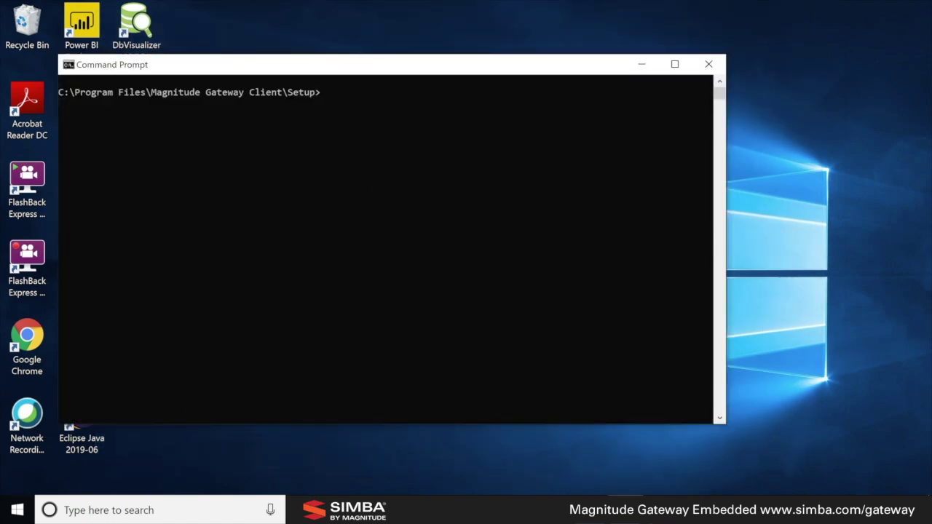
Run ClientSetup.exe setup, decline the system truststore and supply the ca.pem CA file path
{"action": "type", "text": "Clie"}
{"action": "key", "text": "Tab"}
{"action": "type", "text": "setup"}
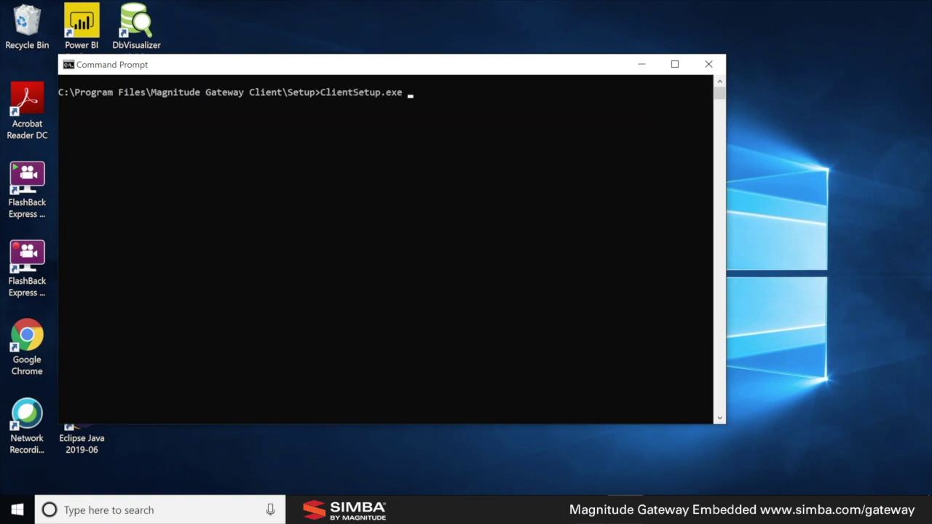
{"action": "key", "text": "Return"}
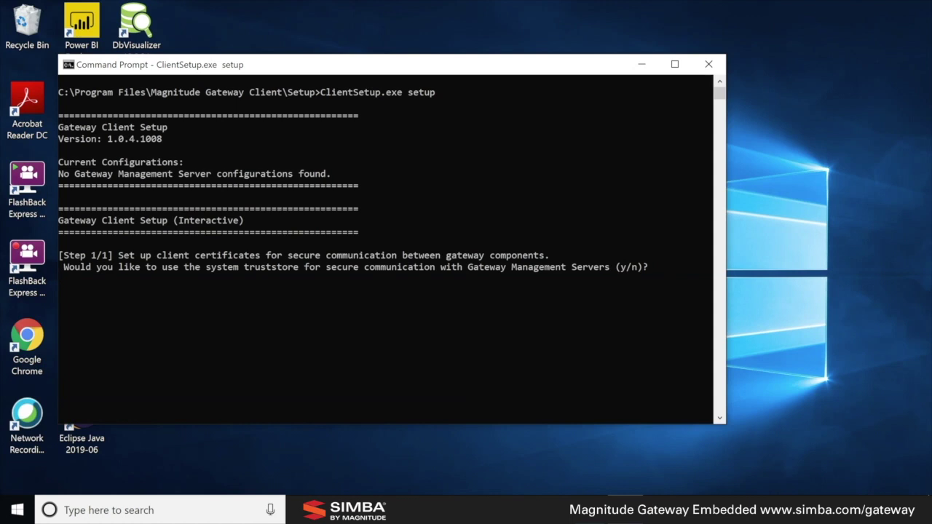
{"action": "type", "text": "n"}
{"action": "key", "text": "Return"}
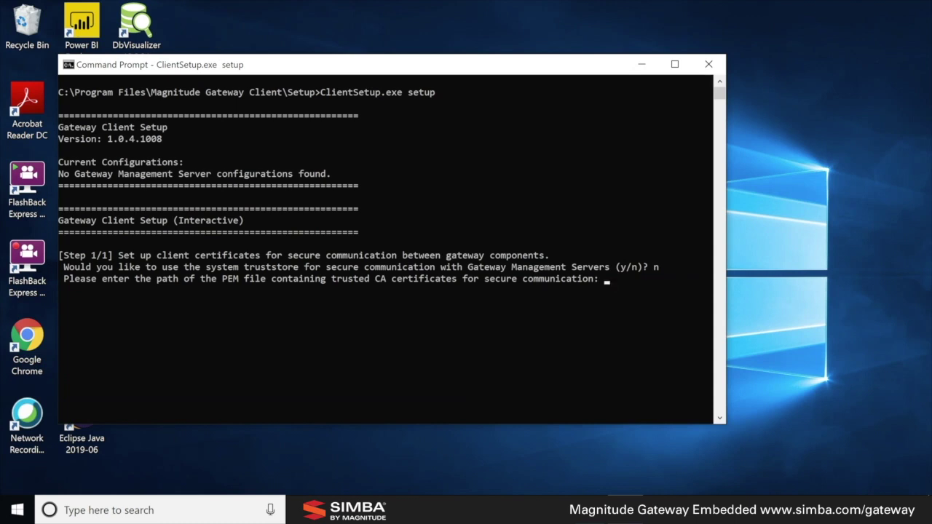
{"action": "type", "text": "C:\\Users\\nadiad\\Documents\\06_Applications\\SAS\\Gateway\\ca.pem"}
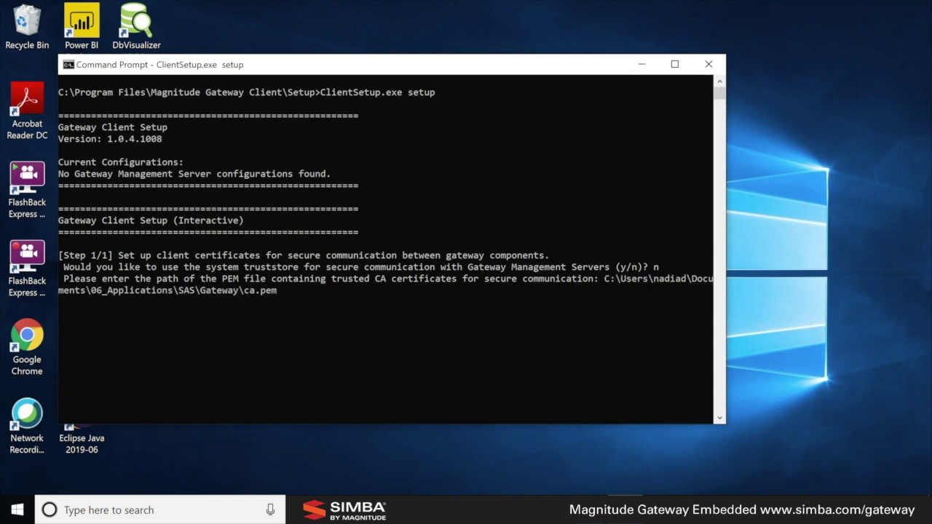
{"action": "key", "text": "Return"}
Allow certificate hostname mismatch and self-signed certificates to finish the client setup
{"action": "type", "text": "y"}
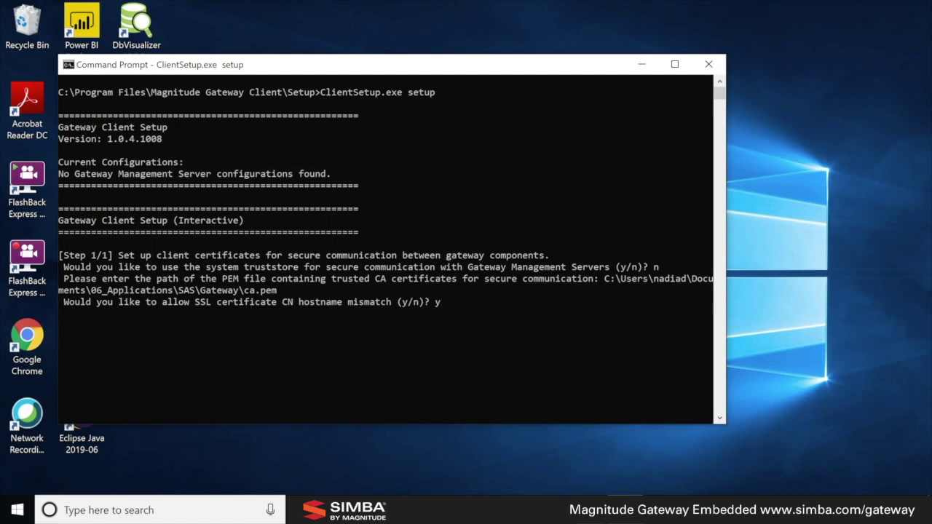
{"action": "key", "text": "Return"}
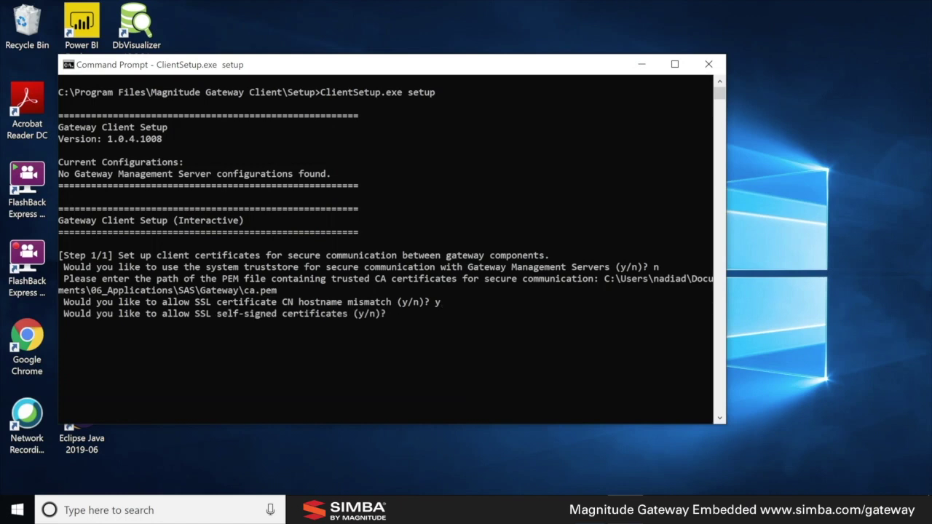
{"action": "type", "text": "y"}
{"action": "key", "text": "Return"}
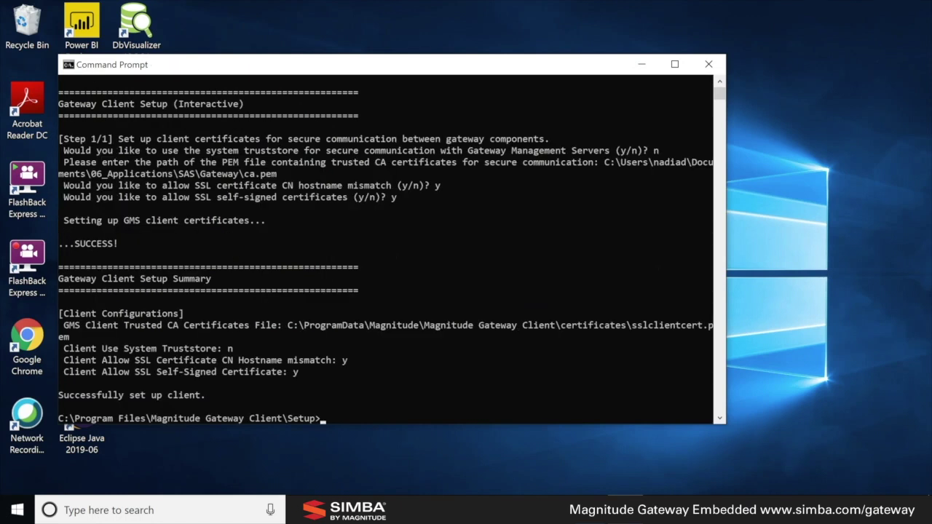
{"action": "type", "text": "Client"}
Run ClientSetup.exe addGMS with server IP 192.168.222.45 and port 9070
{"action": "key", "text": "Tab"}
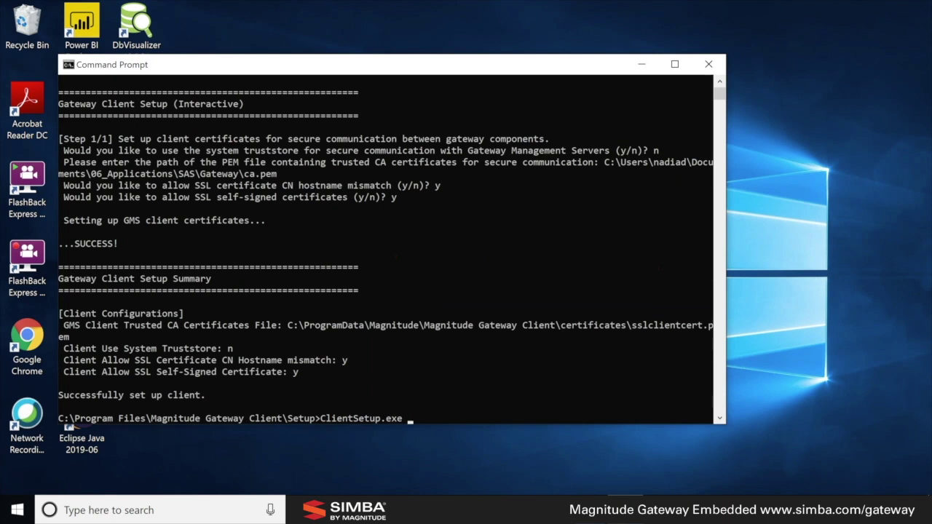
{"action": "type", "text": "addGMS"}
{"action": "key", "text": "Return"}
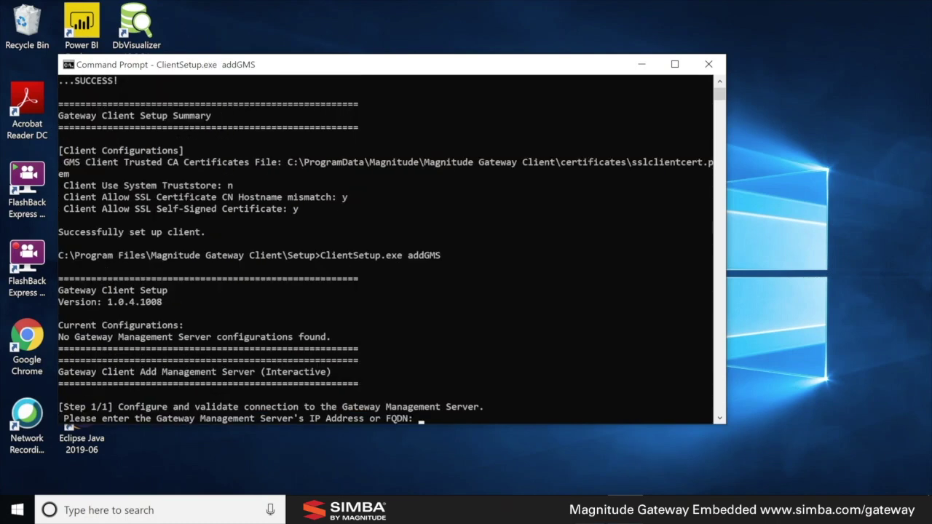
{"action": "type", "text": "192.168.222.45"}
{"action": "key", "text": "Return"}
{"action": "type", "text": "9"}
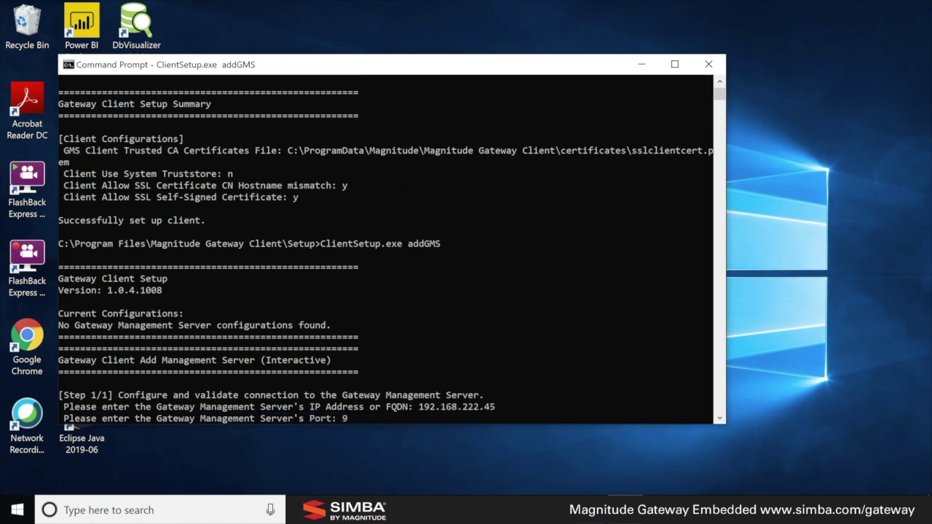
{"action": "type", "text": "070"}
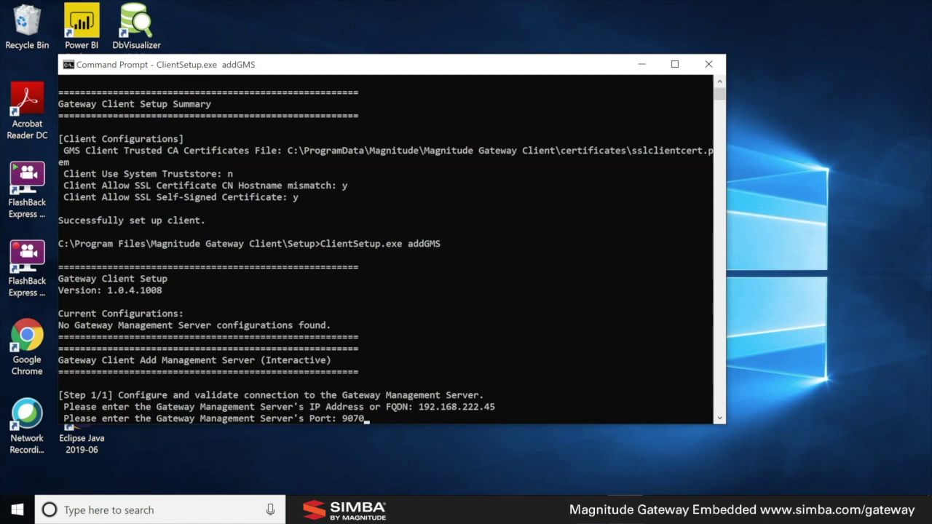
{"action": "key", "text": "Return"}
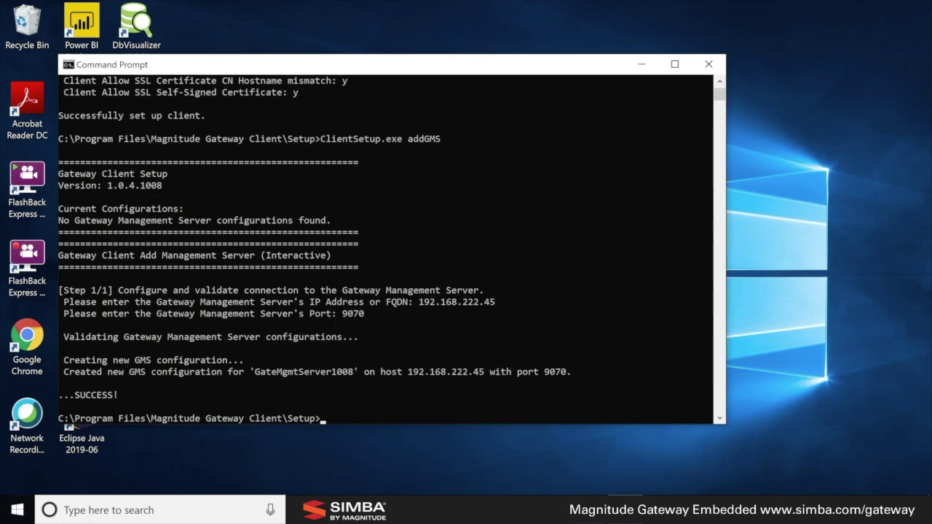
Close Command Prompt and relaunch the Gateway Settings app
{"action": "left_click", "coordinate": [713, 67]}
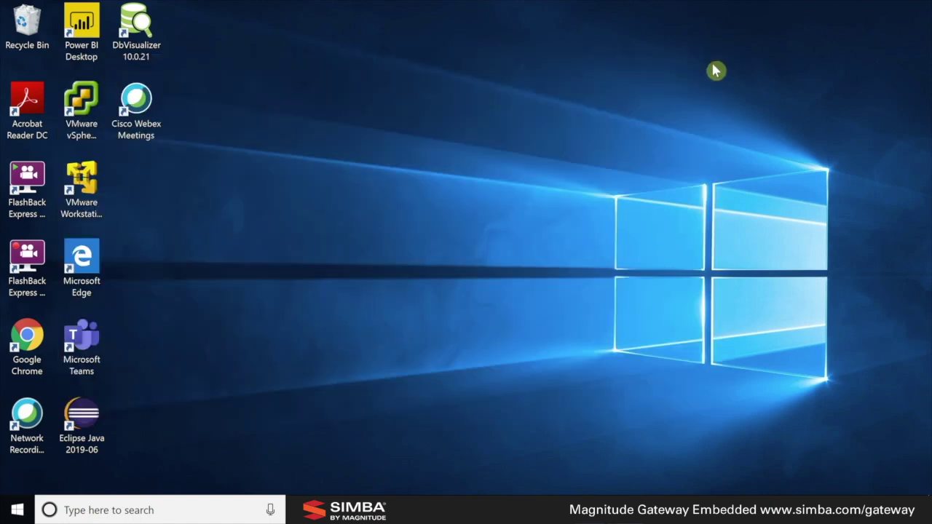
{"action": "left_click", "coordinate": [87, 510]}
{"action": "type", "text": "Gat"}
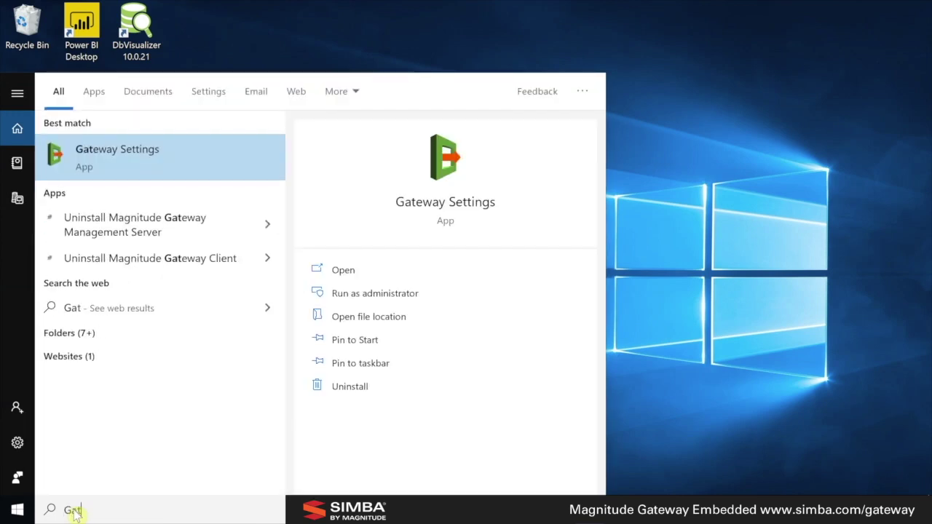
{"action": "type", "text": "e"}
{"action": "left_click", "coordinate": [97, 155]}
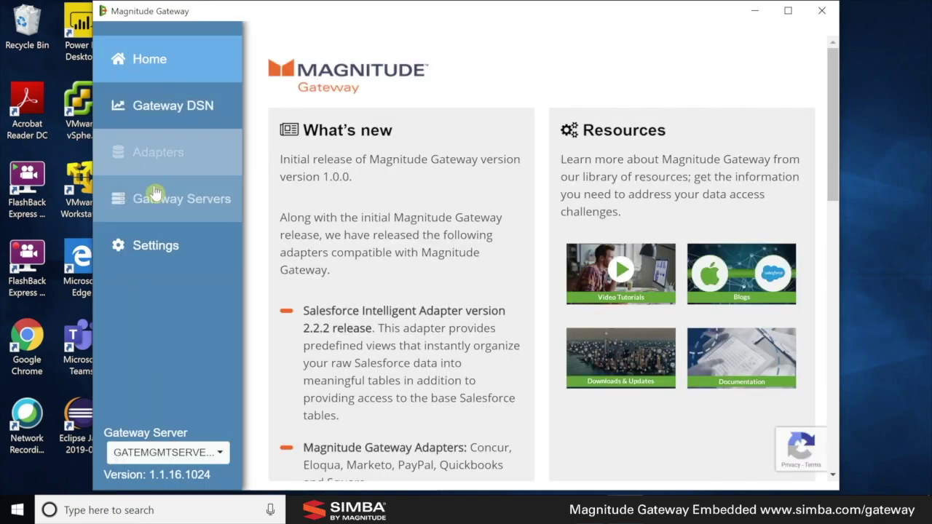
Confirm GATEMGMTSERVER1008 under Gateway Servers, view Adapters, then the Gateway DSN list
{"action": "left_click", "coordinate": [155, 198]}
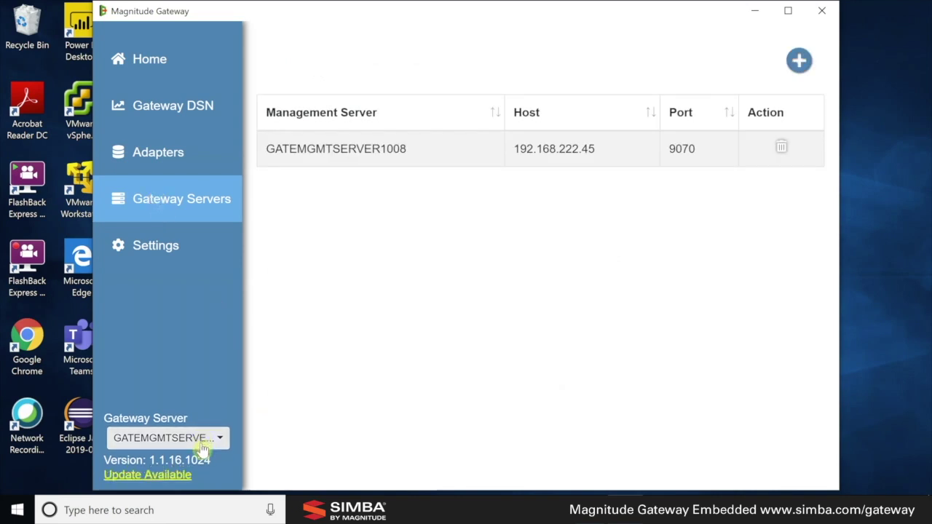
{"action": "left_click", "coordinate": [146, 153]}
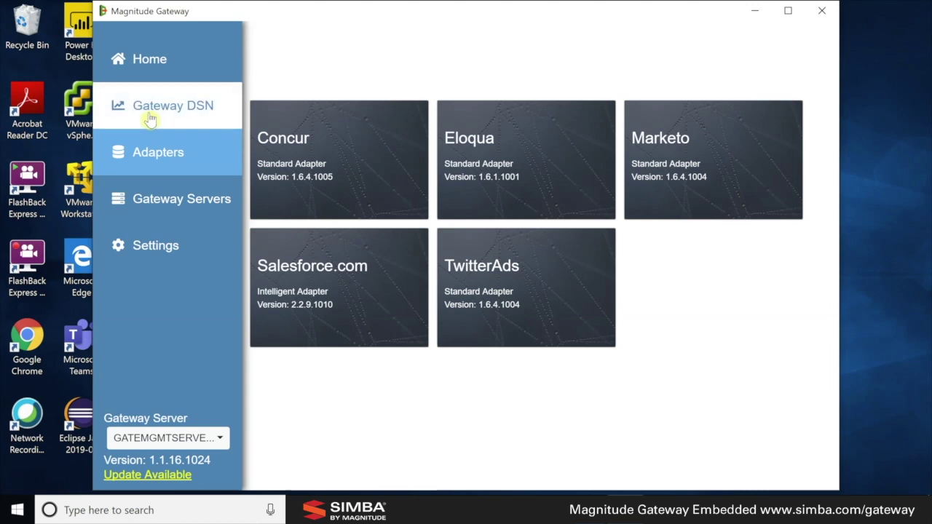
{"action": "left_click", "coordinate": [149, 116]}
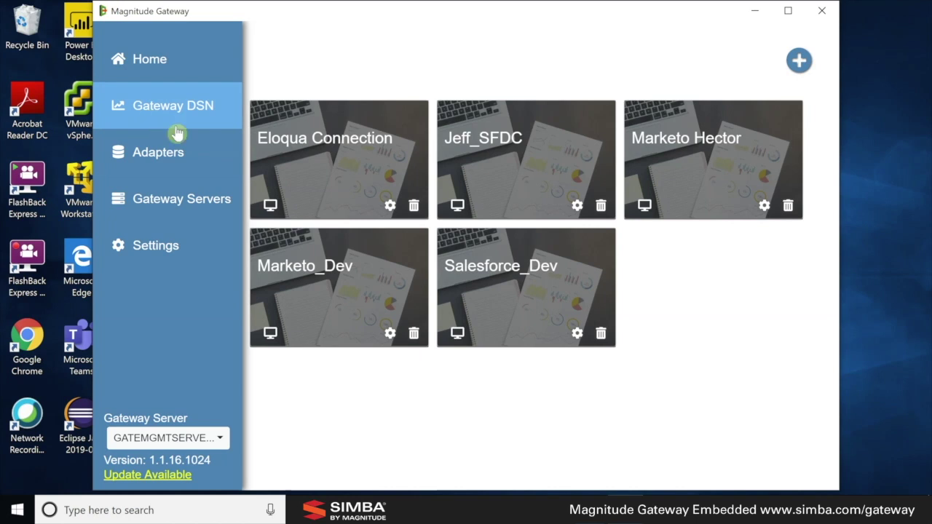
Open the Marketo_Dev DSN settings and scroll through its primary connection form
{"action": "left_click", "coordinate": [390, 335]}
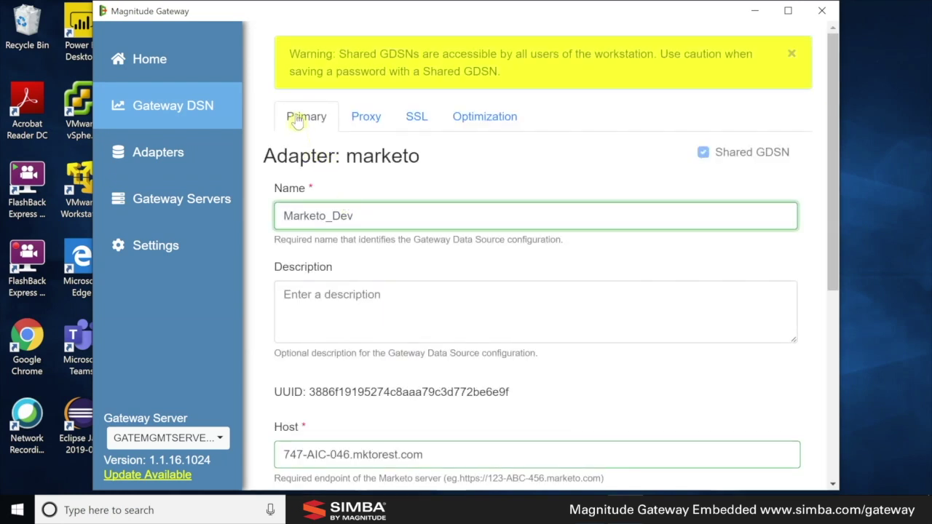
{"action": "scroll", "coordinate": [316, 219], "scroll_direction": "down", "scroll_amount": 5}
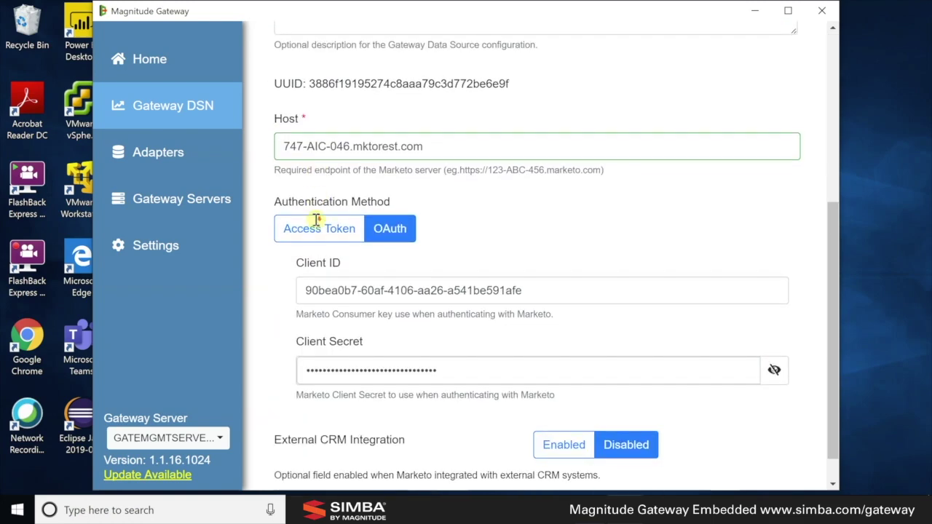
{"action": "scroll", "coordinate": [317, 219], "scroll_direction": "down", "scroll_amount": 1}
{"action": "scroll", "coordinate": [317, 219], "scroll_direction": "up", "scroll_amount": 6}
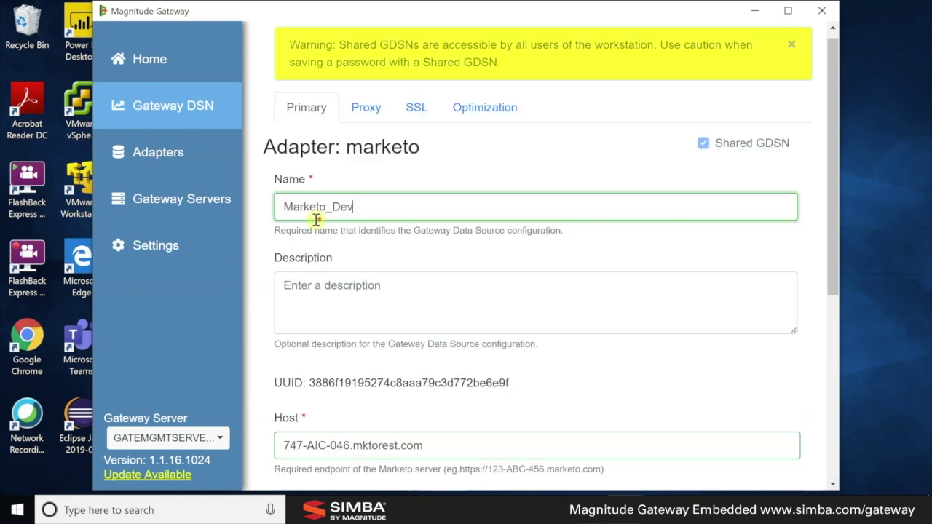
Review Marketo_Dev's Proxy, SSL and Optimization tabs, then cancel without changes
{"action": "left_click", "coordinate": [369, 118]}
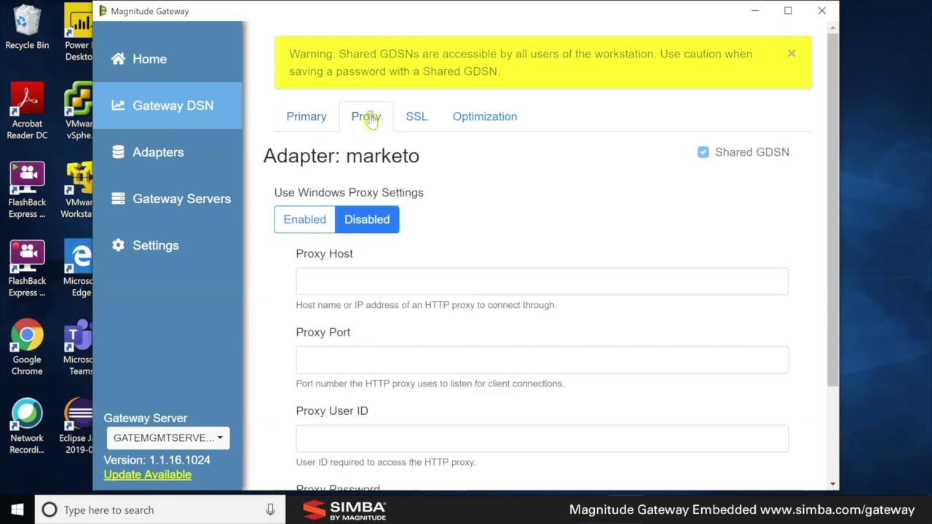
{"action": "left_click", "coordinate": [414, 117]}
{"action": "left_click", "coordinate": [478, 121]}
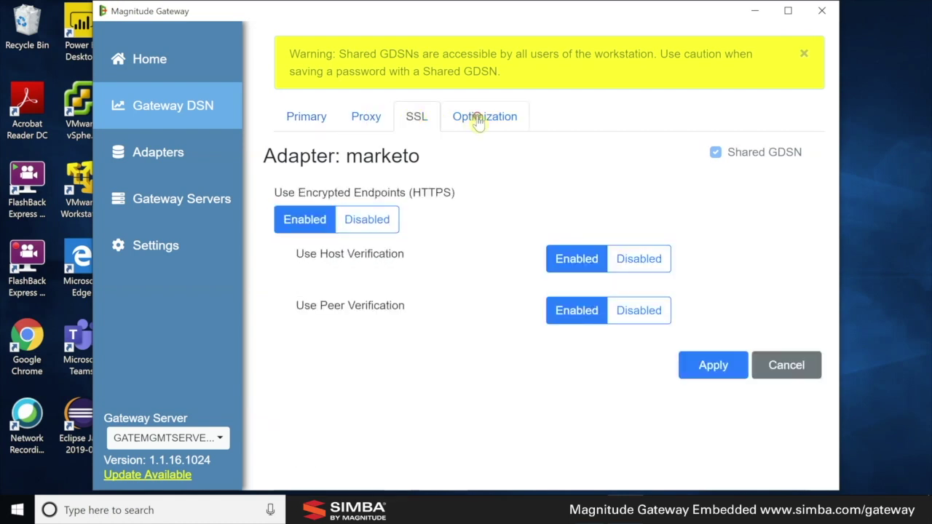
{"action": "left_click", "coordinate": [314, 126]}
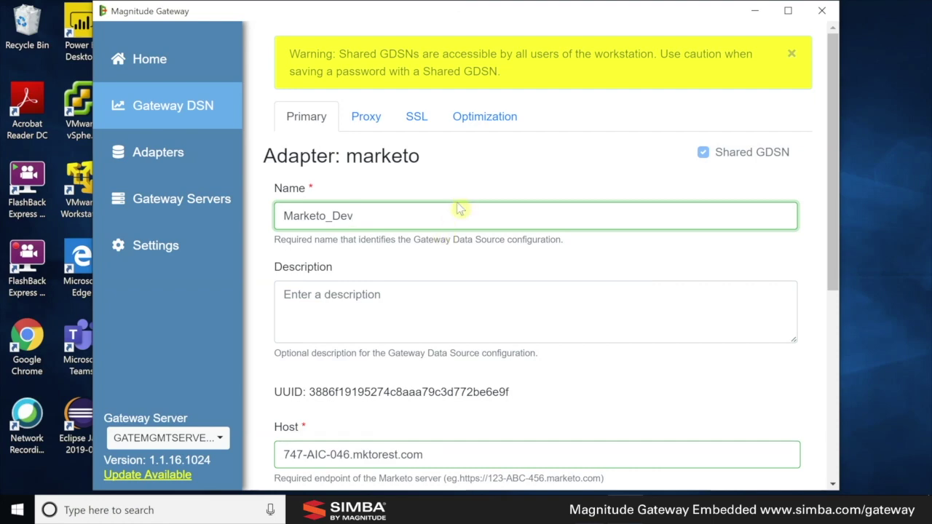
{"action": "scroll", "coordinate": [460, 206], "scroll_direction": "down", "scroll_amount": 4}
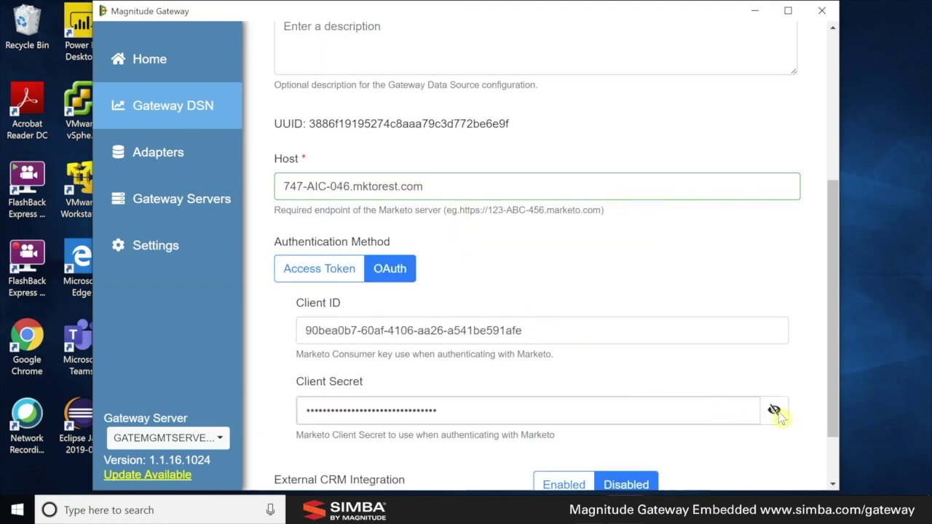
{"action": "scroll", "coordinate": [774, 410], "scroll_direction": "down", "scroll_amount": 1}
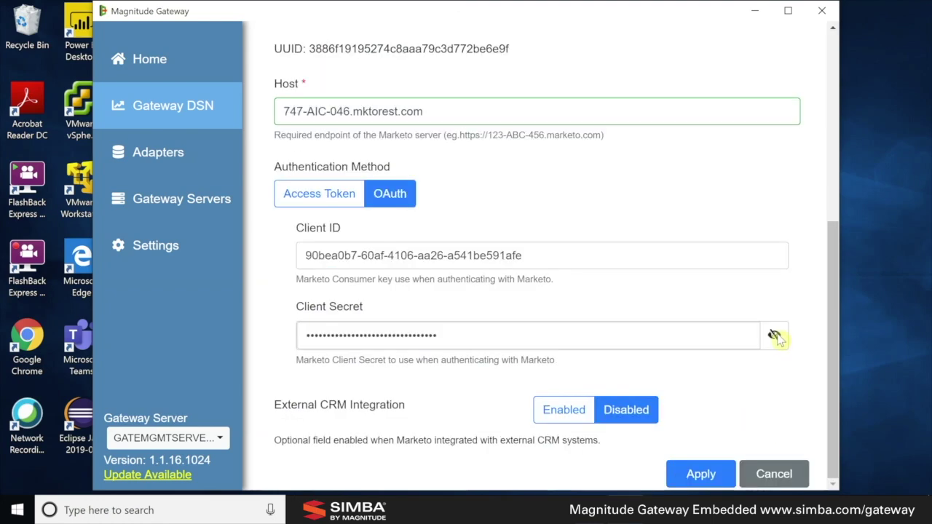
{"action": "left_click", "coordinate": [772, 475]}
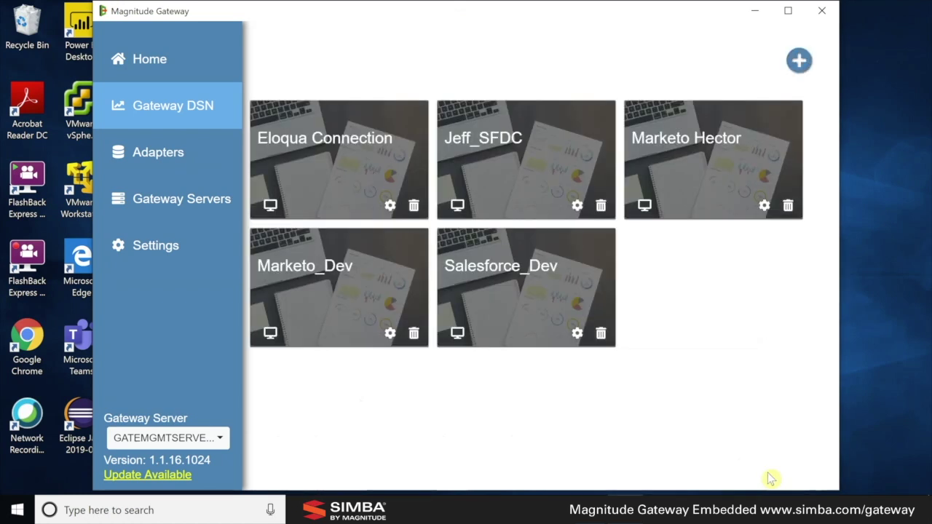
Open the Marketo Hector DSN settings, scroll to its host and OAuth client fields, then cancel
{"action": "left_click", "coordinate": [764, 206]}
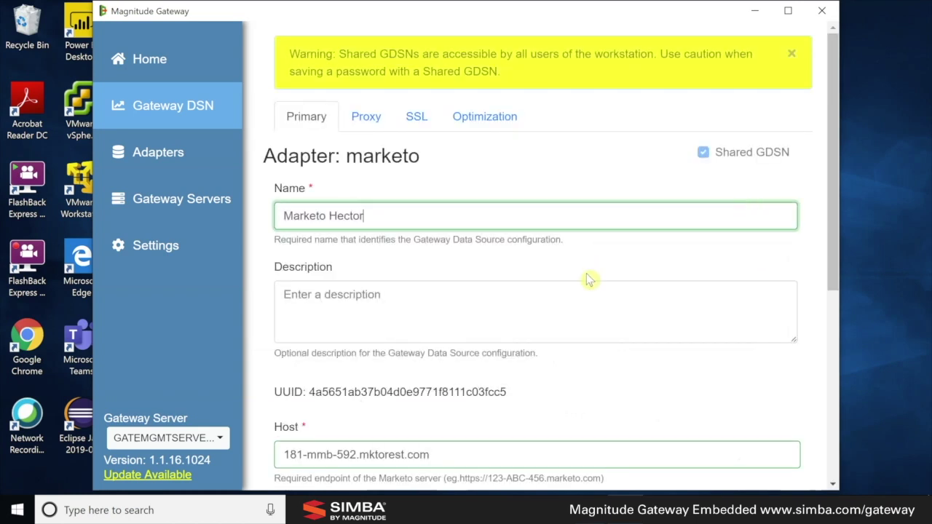
{"action": "scroll", "coordinate": [590, 280], "scroll_direction": "down", "scroll_amount": 5}
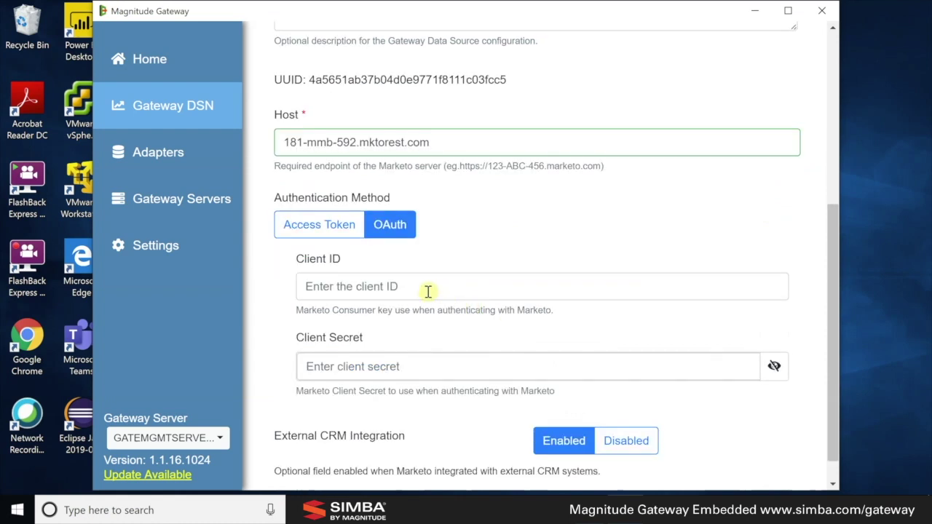
{"action": "scroll", "coordinate": [415, 313], "scroll_direction": "down", "scroll_amount": 1}
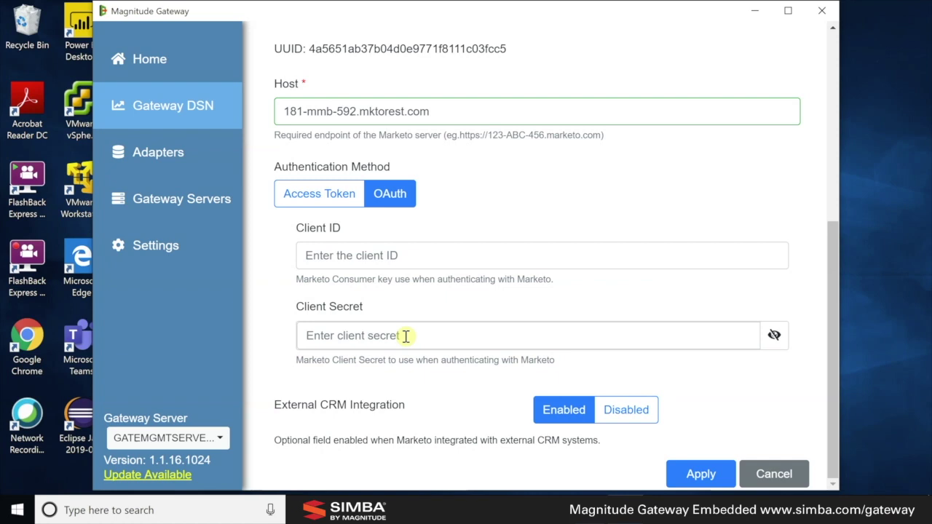
{"action": "left_click", "coordinate": [776, 474]}
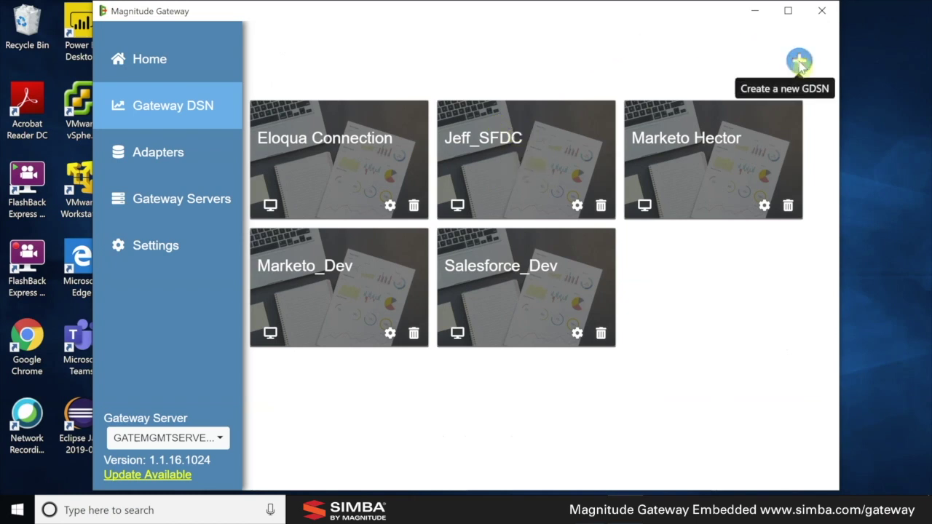
Look over the Select an Adapter list for a new GDSN, close it, and bring up Windows search
{"action": "left_click", "coordinate": [800, 62]}
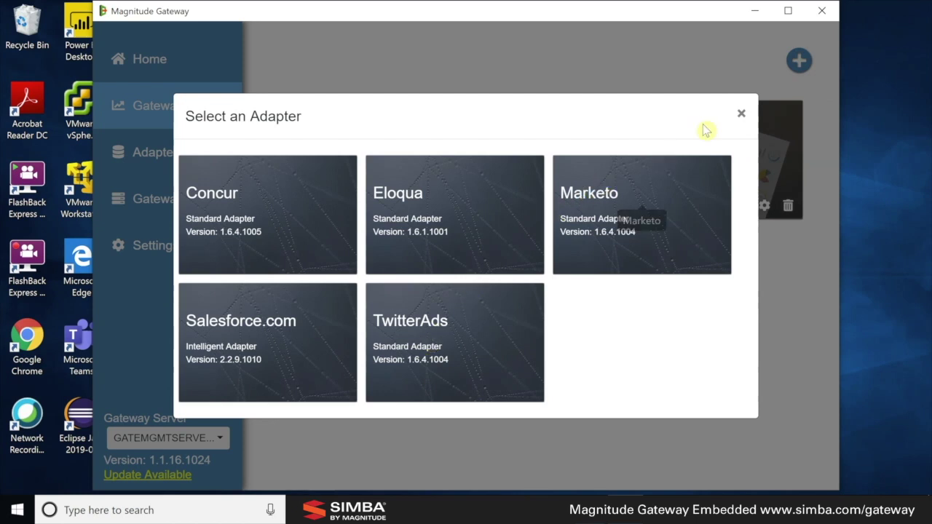
{"action": "left_click", "coordinate": [742, 117]}
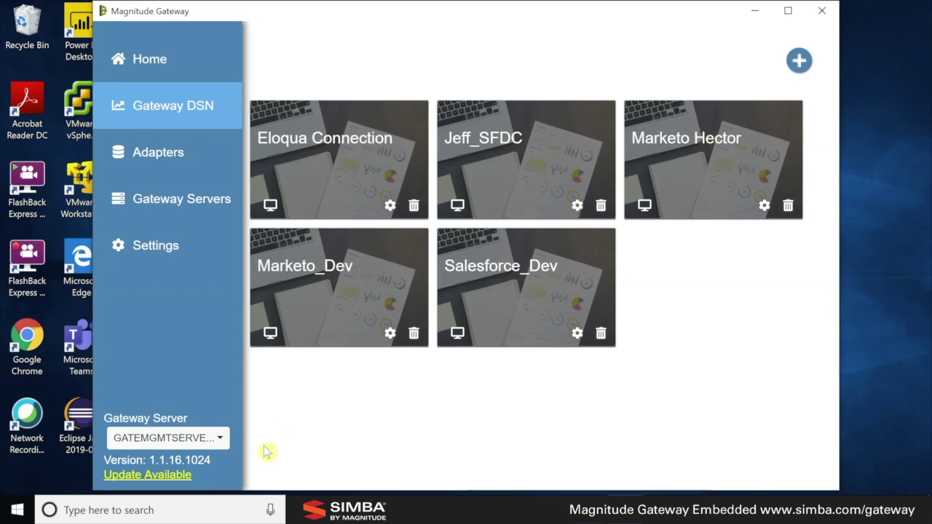
{"action": "left_click", "coordinate": [199, 508]}
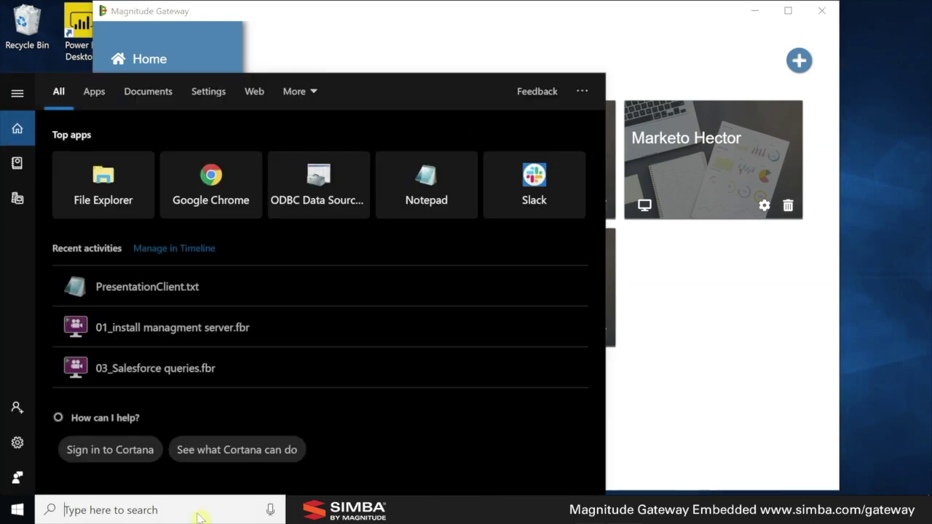
In ODBC Data Sources (64-bit), add a system DSN using the Magnitude Universal ODBC Driver
{"action": "type", "text": "Ga"}
{"action": "key", "text": "BackSpace"}
{"action": "key", "text": "BackSpace"}
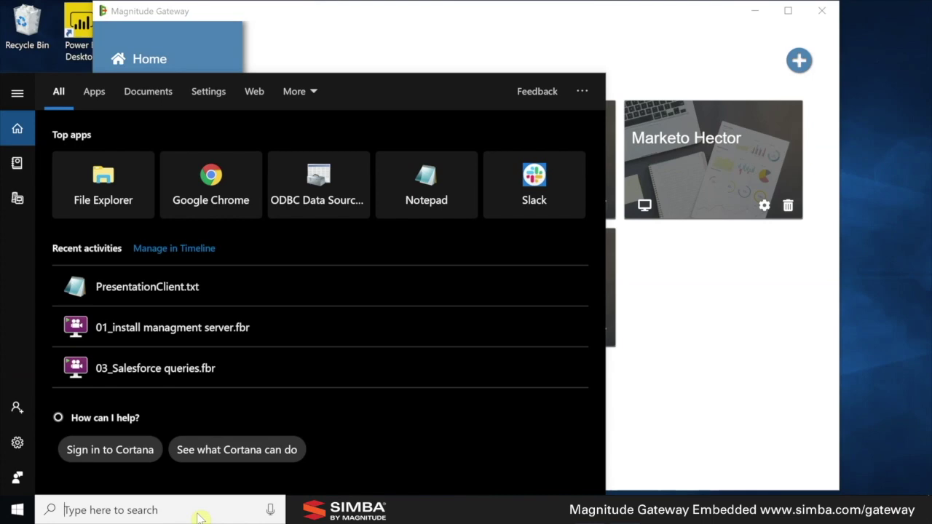
{"action": "type", "text": "Od"}
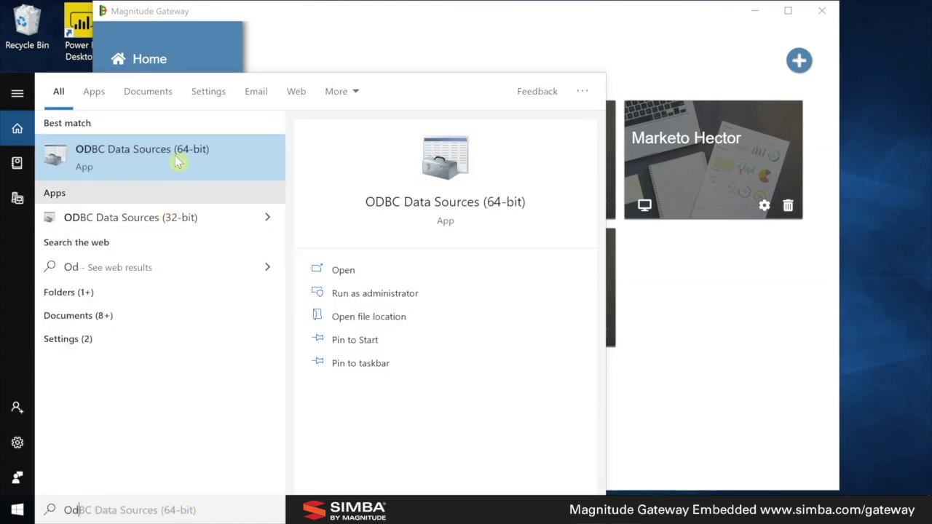
{"action": "left_click", "coordinate": [174, 151]}
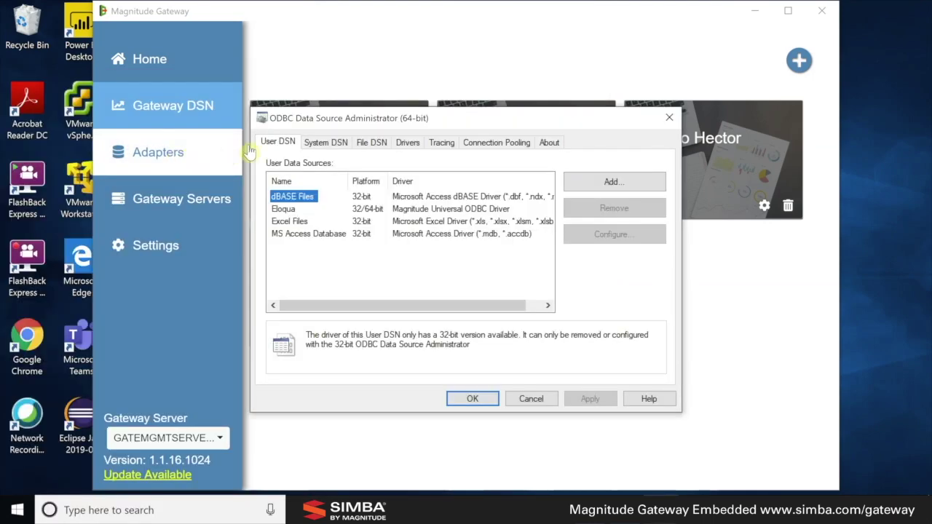
{"action": "left_click", "coordinate": [312, 144]}
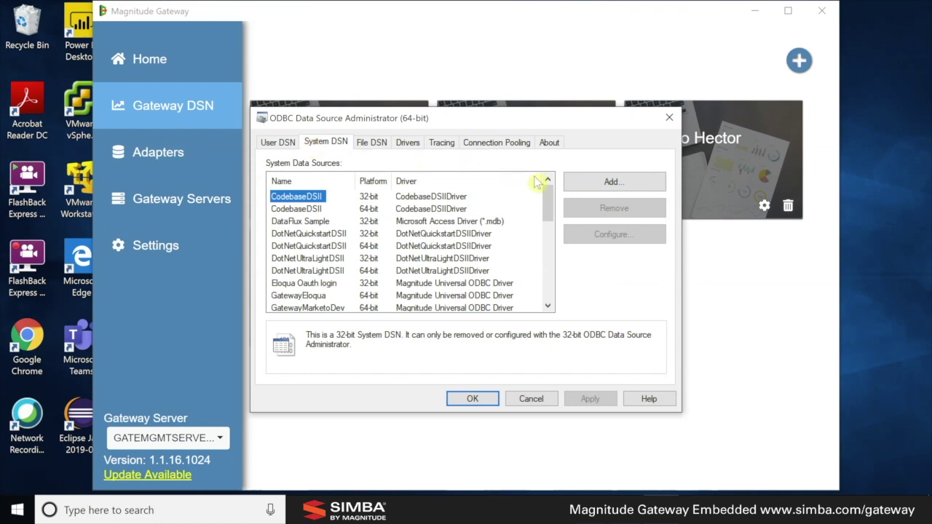
{"action": "left_click", "coordinate": [602, 185]}
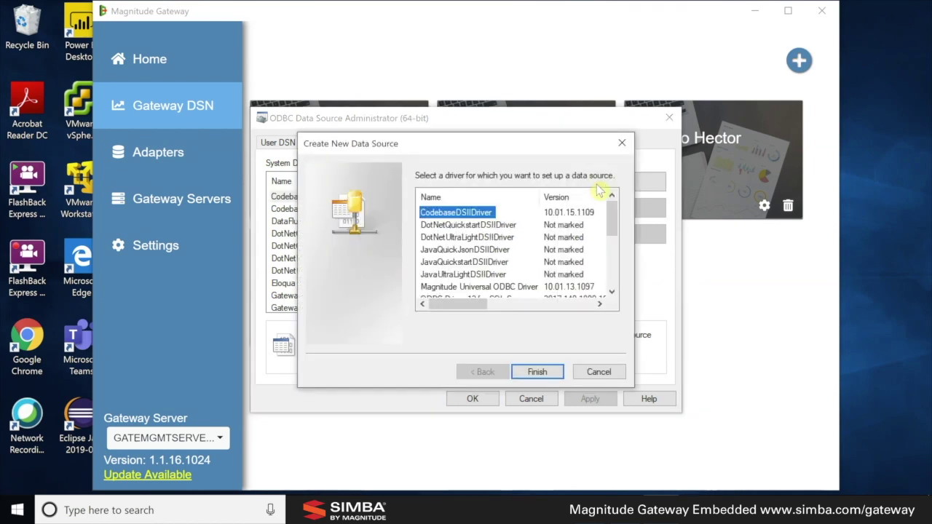
{"action": "left_click", "coordinate": [508, 287]}
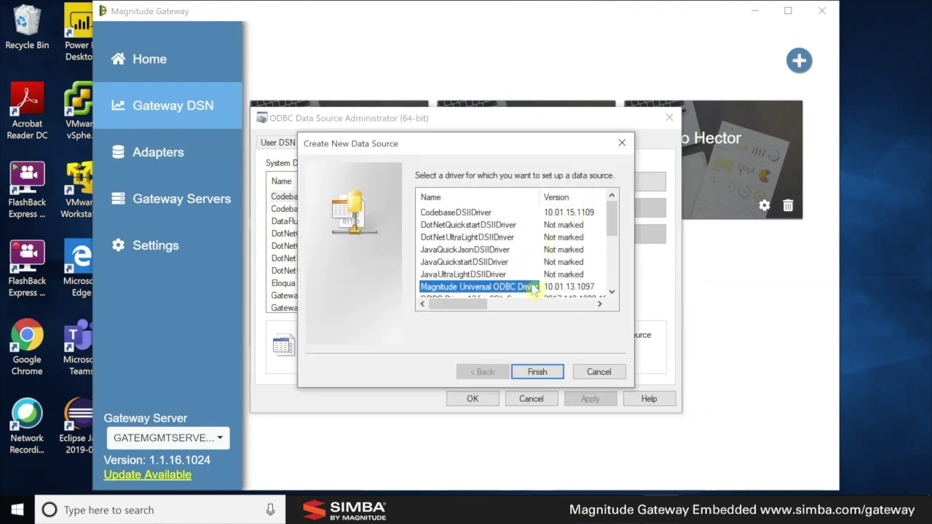
{"action": "left_click", "coordinate": [536, 372]}
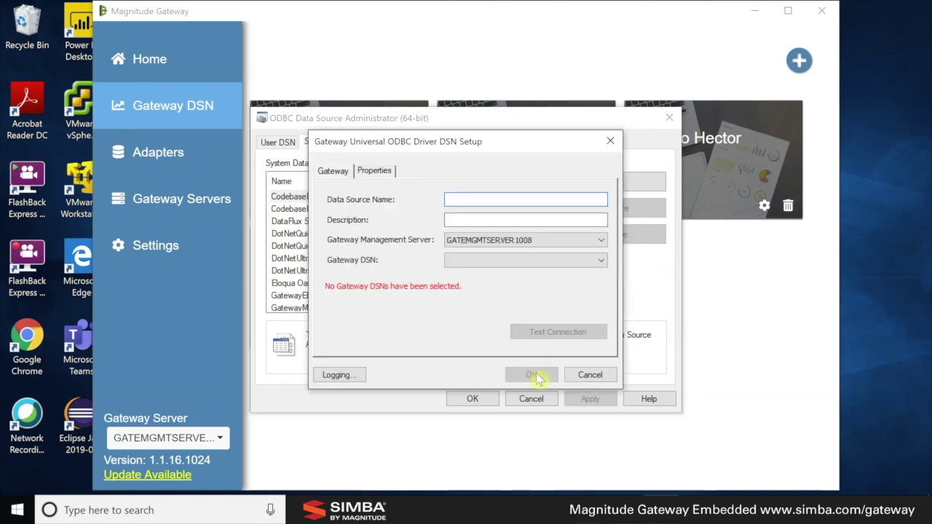
Name it GatewaySalesforceDemo, link Salesforce_Dev, test successfully, save and close the administrator
{"action": "type", "text": "GatewaySalesforceDemo"}
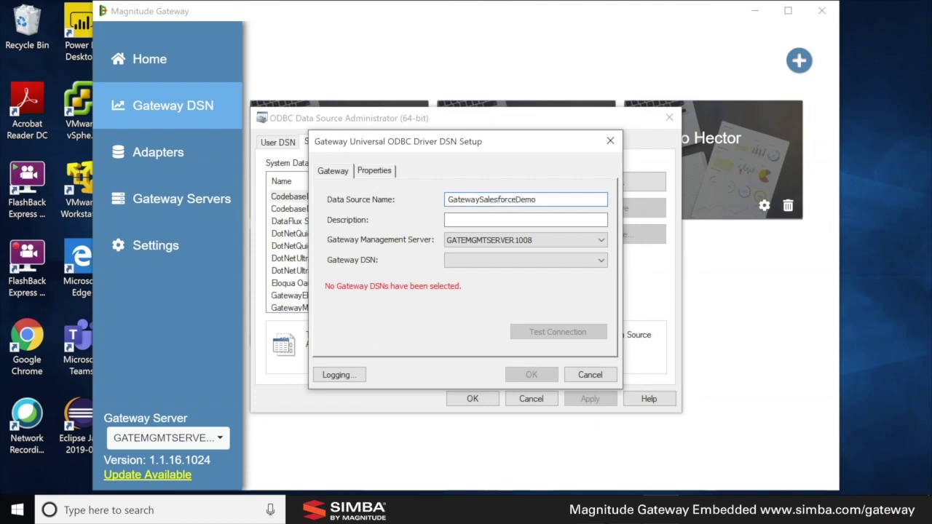
{"action": "left_click", "coordinate": [601, 263]}
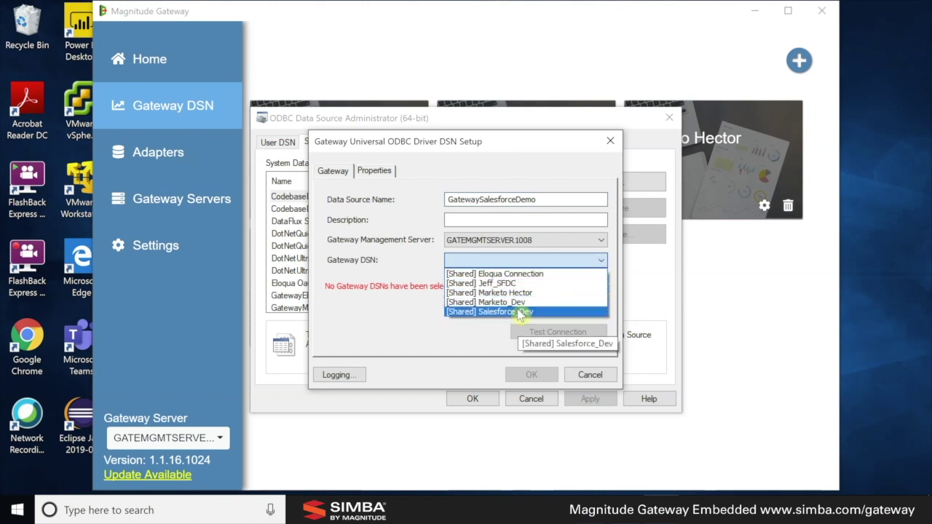
{"action": "left_click", "coordinate": [520, 312]}
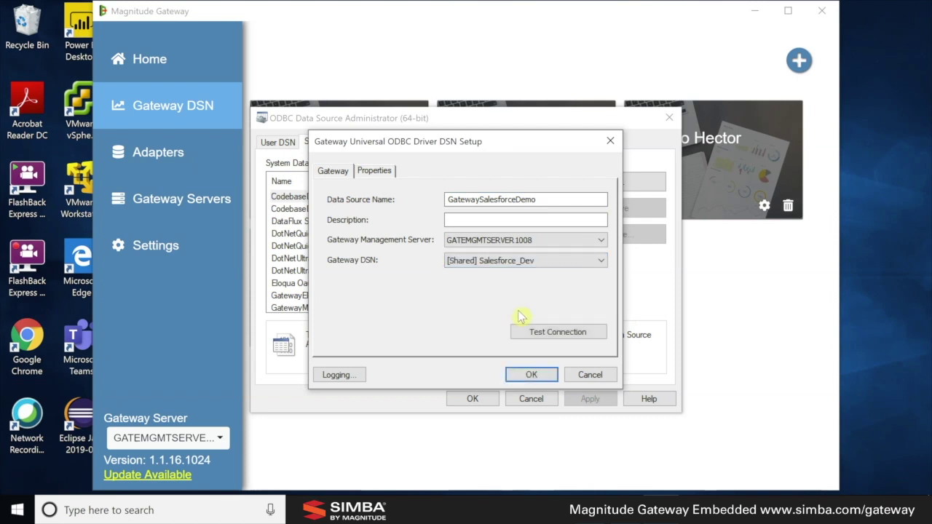
{"action": "left_click", "coordinate": [537, 334]}
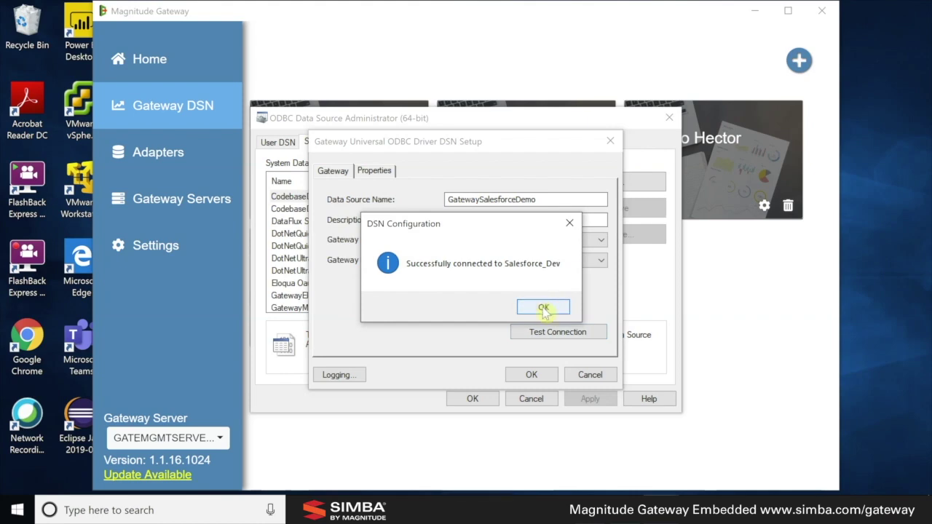
{"action": "left_click", "coordinate": [543, 308]}
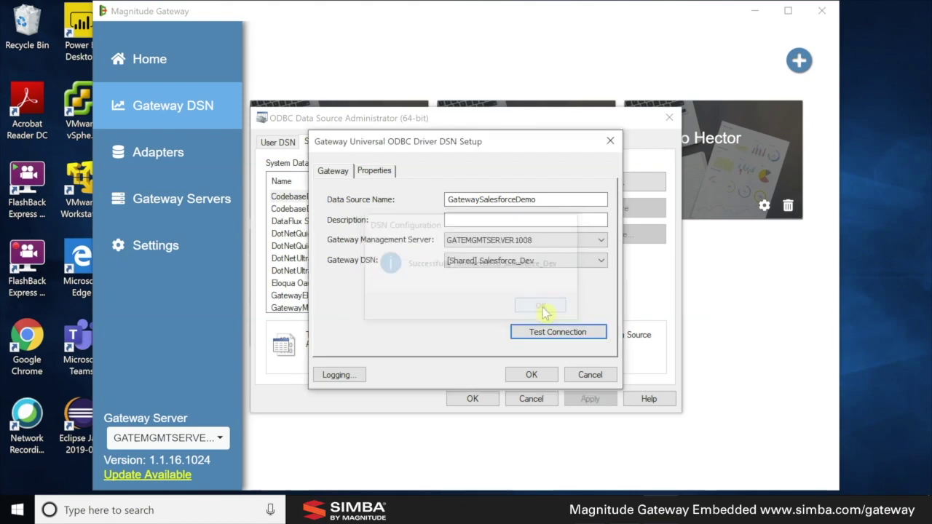
{"action": "left_click", "coordinate": [532, 375]}
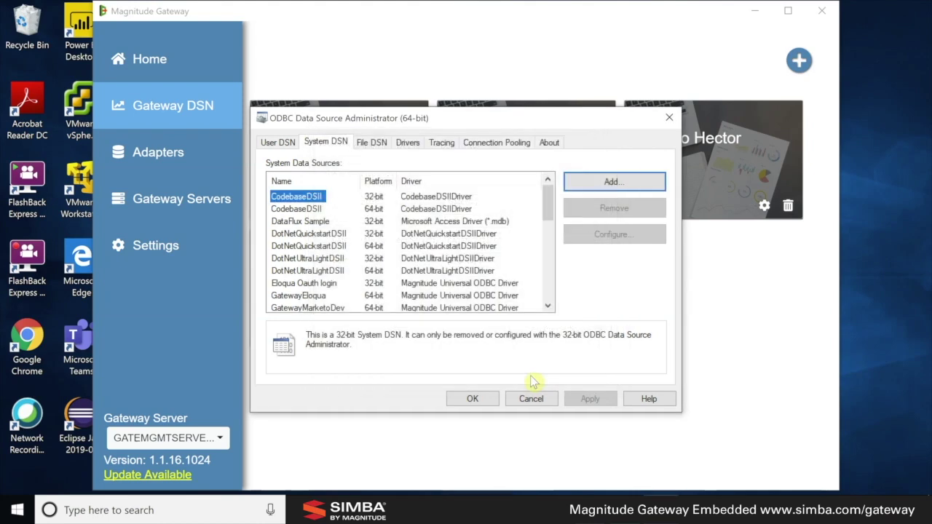
{"action": "left_click", "coordinate": [480, 402]}
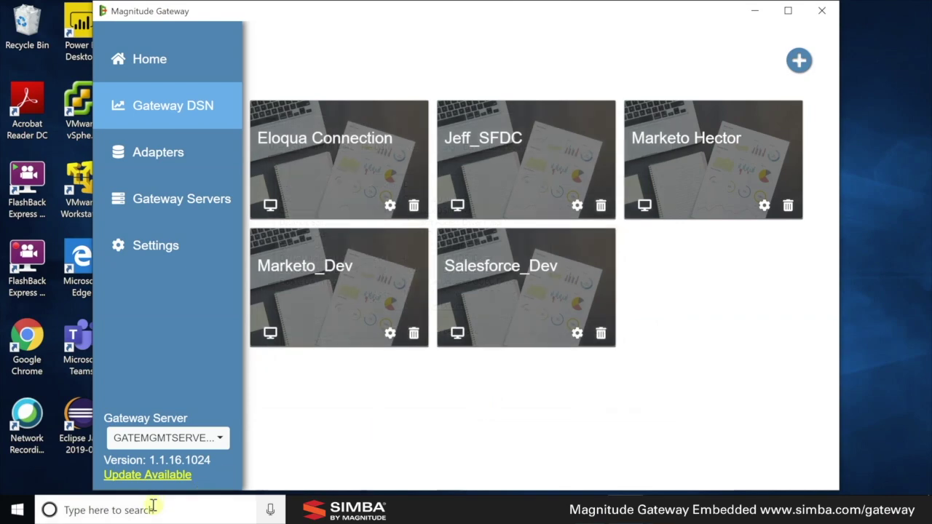
Launch SAS 9.4, dismiss the change notice and maximize the window
{"action": "left_click", "coordinate": [153, 509]}
{"action": "type", "text": "S"}
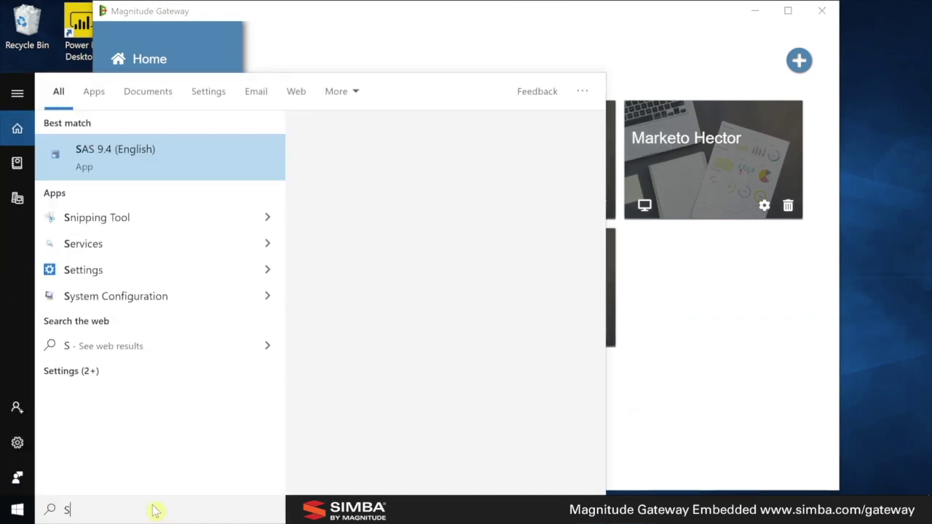
{"action": "type", "text": "a"}
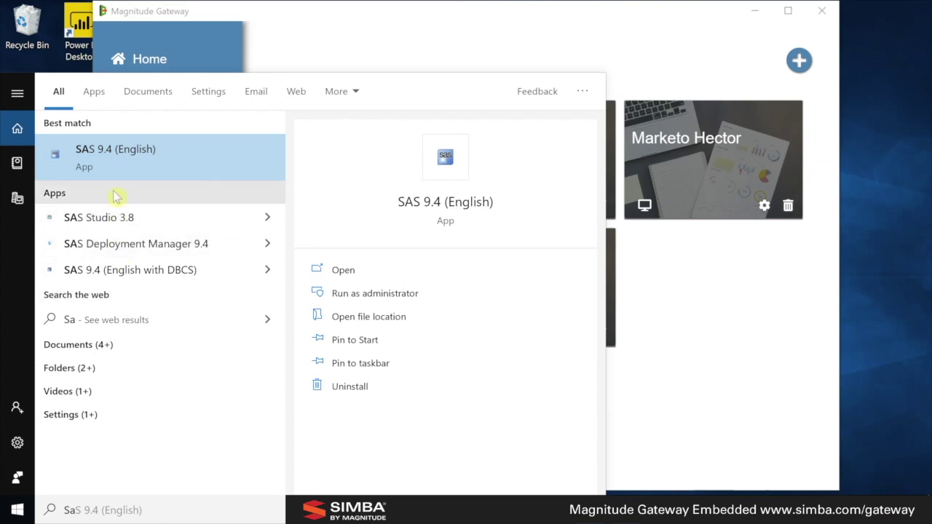
{"action": "left_click", "coordinate": [119, 166]}
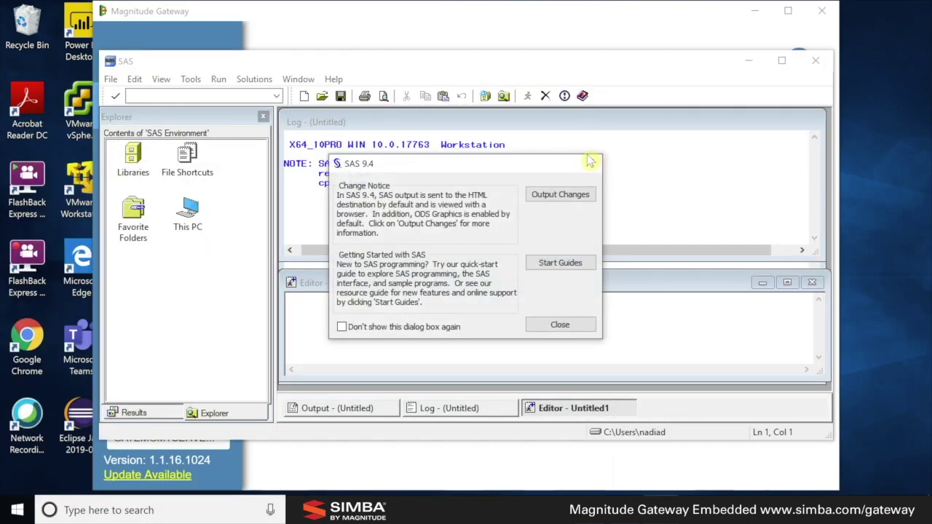
{"action": "left_click", "coordinate": [590, 161]}
{"action": "left_click", "coordinate": [781, 61]}
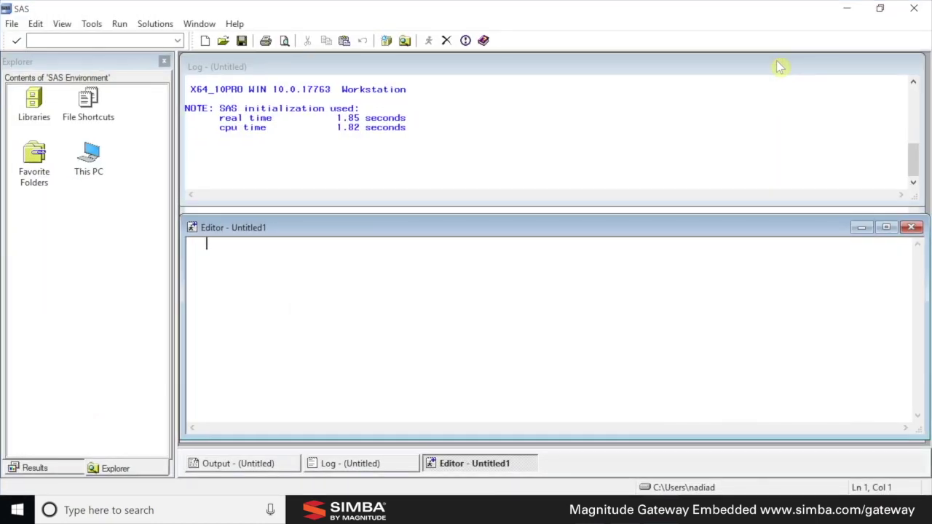
Paste the PROC SQL program querying GatewaySalesforceDemo into the Editor and submit it
{"action": "left_click", "coordinate": [210, 244]}
{"action": "type", "text": "proc sql; connect to odbc as sqll (dsn=GatewaySalesforceDemo readbuff=3000 ); create table mySalesforcedatabase as select  * from connection to sqll (odbc::SQLTables ); quit;"}
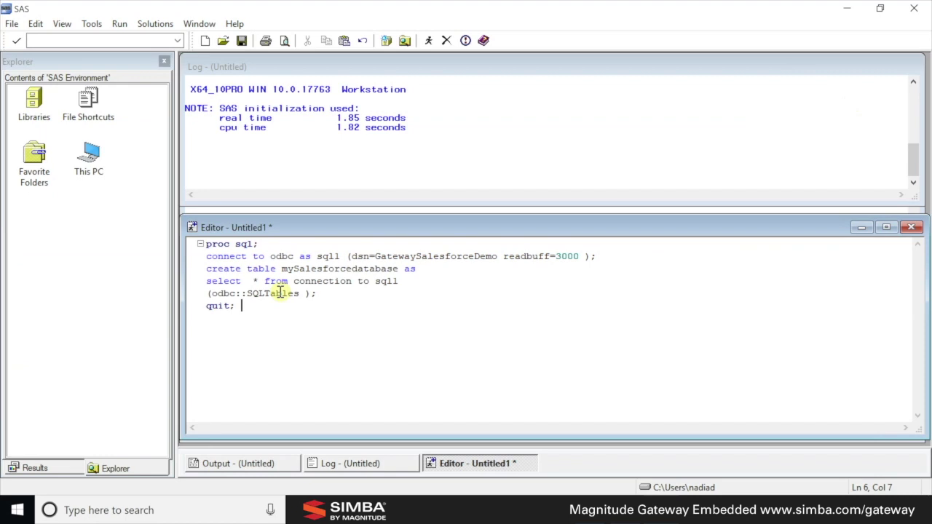
{"action": "left_click", "coordinate": [429, 41]}
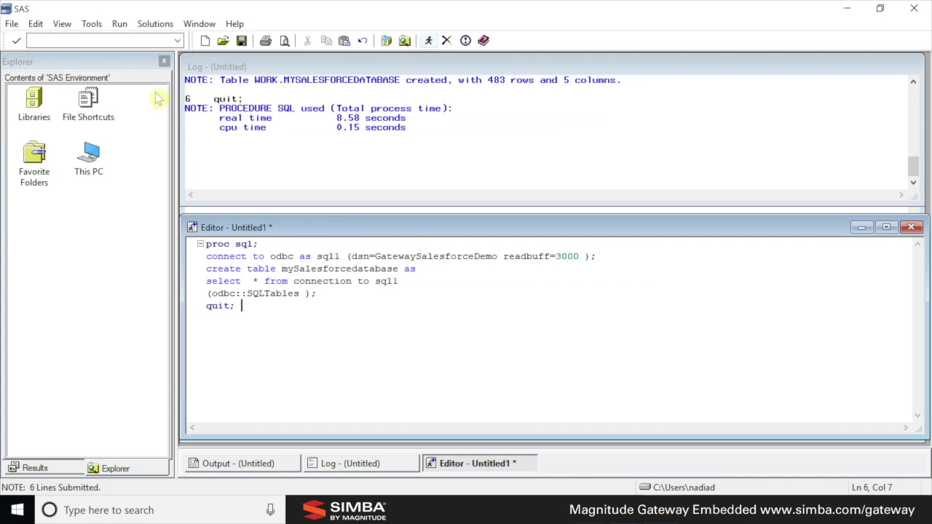
Open Work.Mysalesforcedatabase from Libraries, scroll to the vGateway rows ending at 483, then close it
{"action": "double_click", "coordinate": [33, 106]}
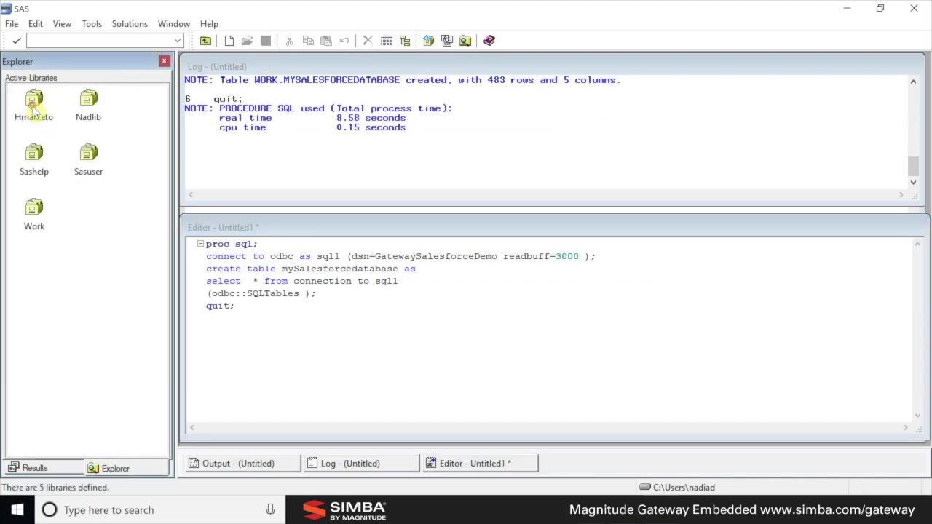
{"action": "double_click", "coordinate": [29, 213]}
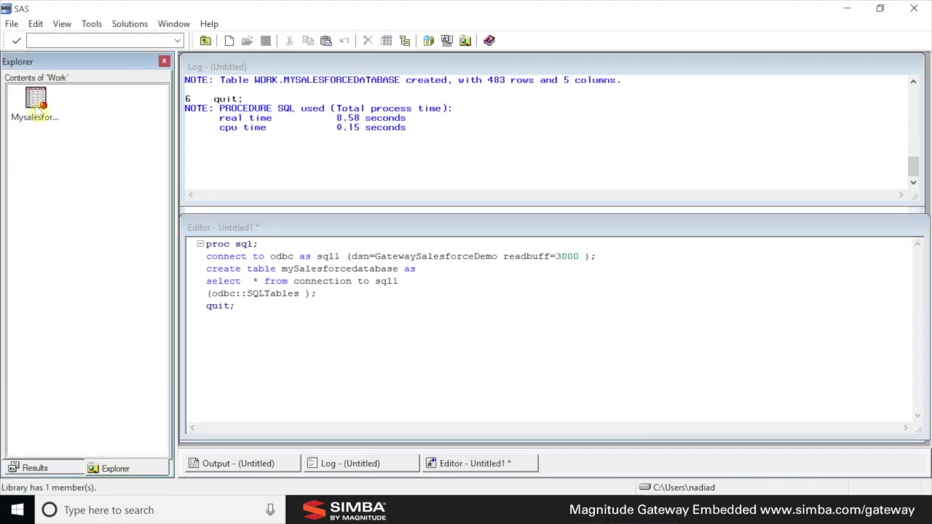
{"action": "double_click", "coordinate": [35, 106]}
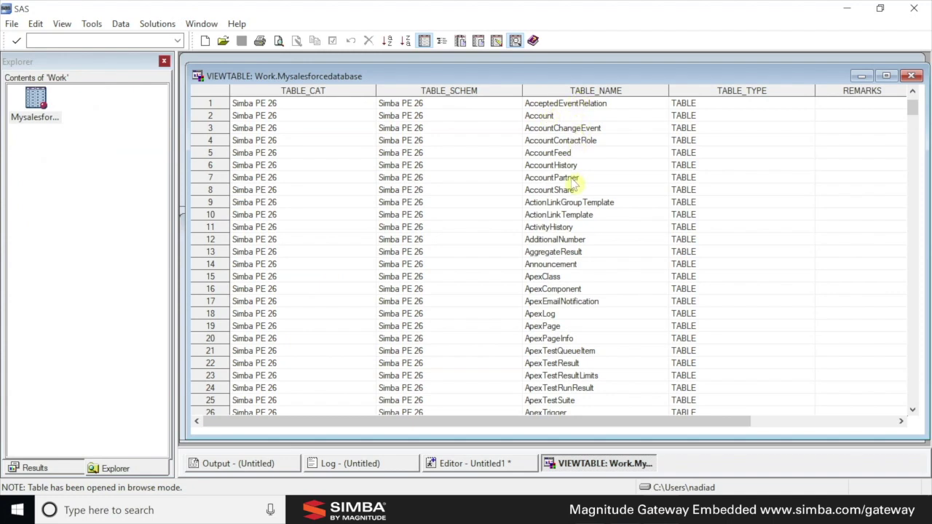
{"action": "left_click_drag", "start_coordinate": [913, 108], "coordinate": [929, 244]}
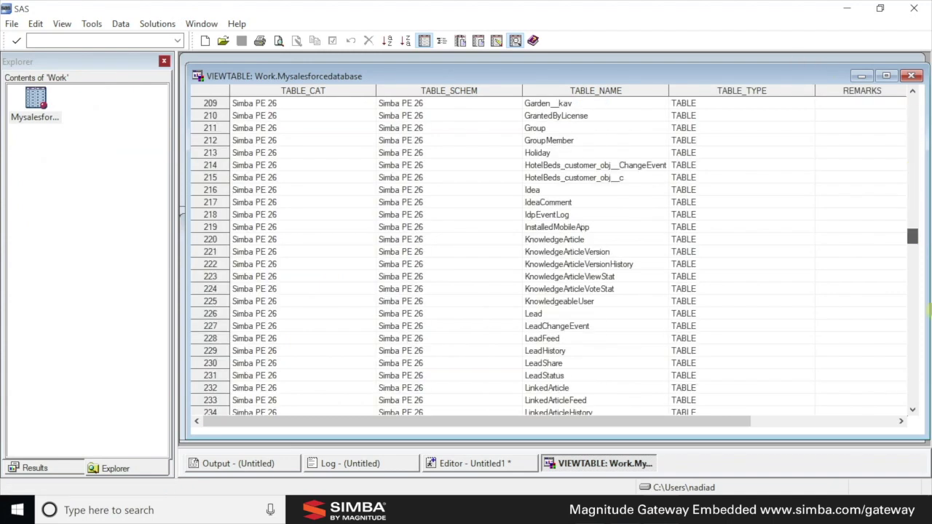
{"action": "left_click_drag", "start_coordinate": [929, 309], "coordinate": [930, 412]}
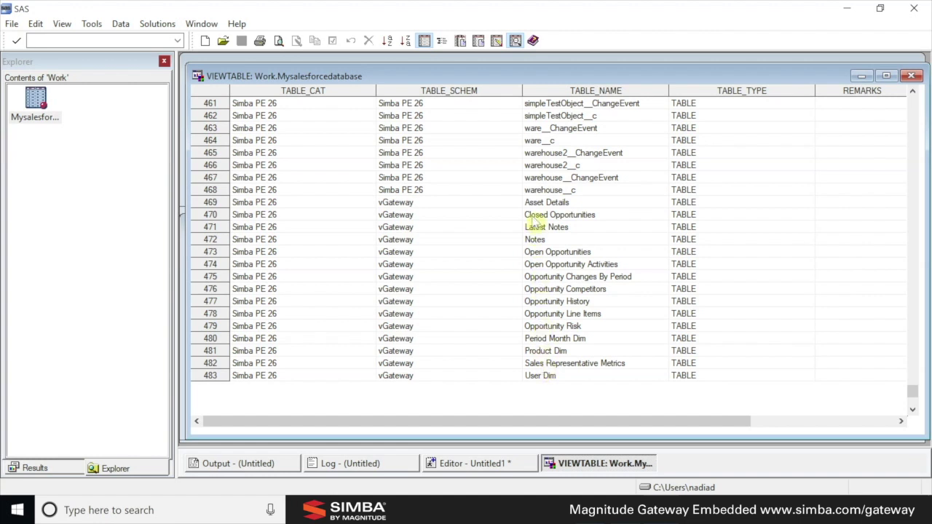
{"action": "left_click", "coordinate": [911, 76]}
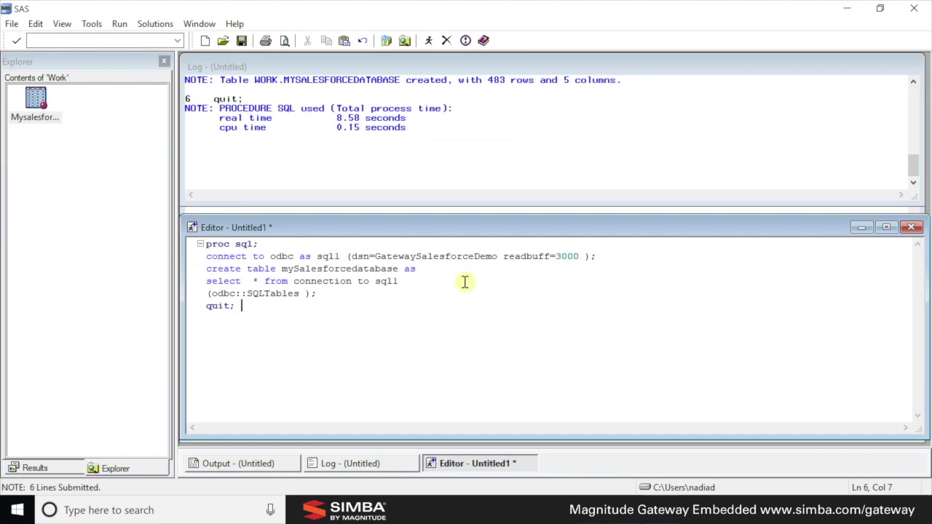
Swap in the vGateway smart-view program and run it to build Work.Sfsmartwon from won deals 01JAN2019–01APR2019
{"action": "left_click_drag", "start_coordinate": [241, 307], "coordinate": [206, 245]}
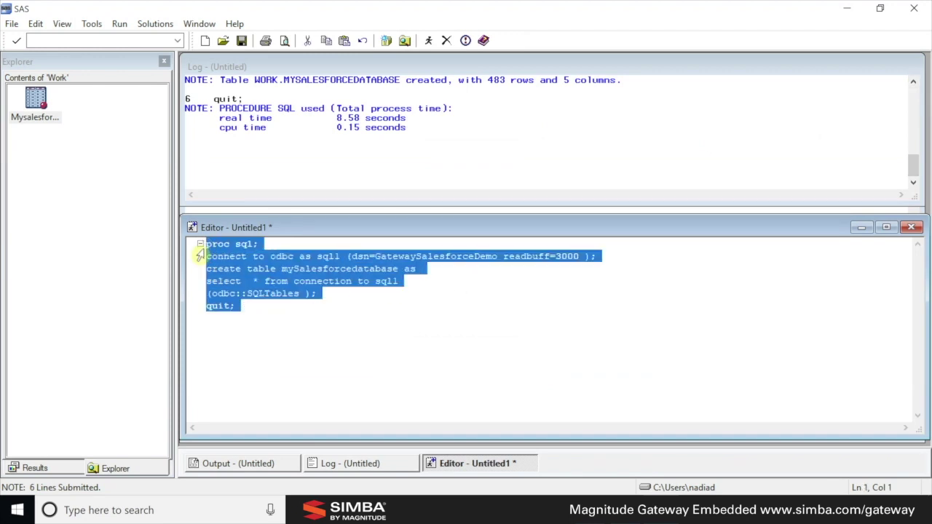
{"action": "key", "text": "ctrl+v"}
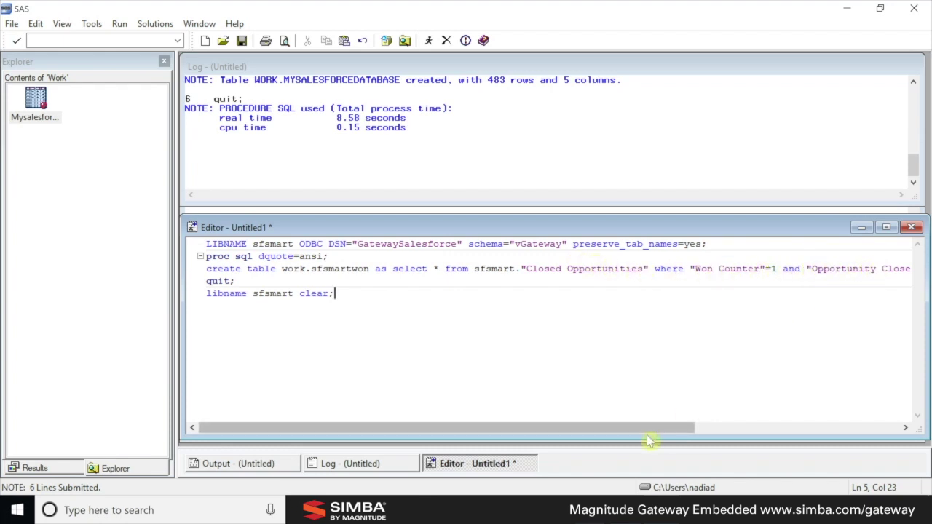
{"action": "left_click_drag", "start_coordinate": [662, 427], "coordinate": [662, 447]}
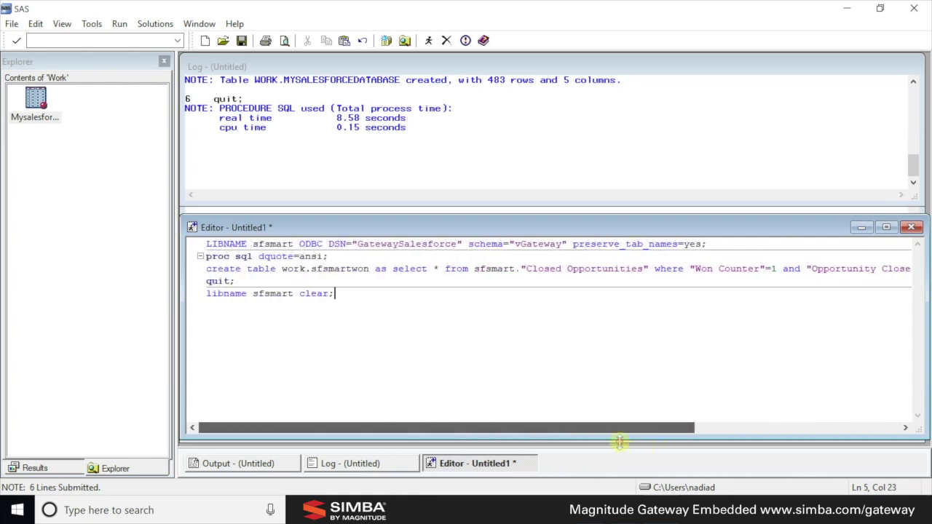
{"action": "left_click", "coordinate": [429, 42]}
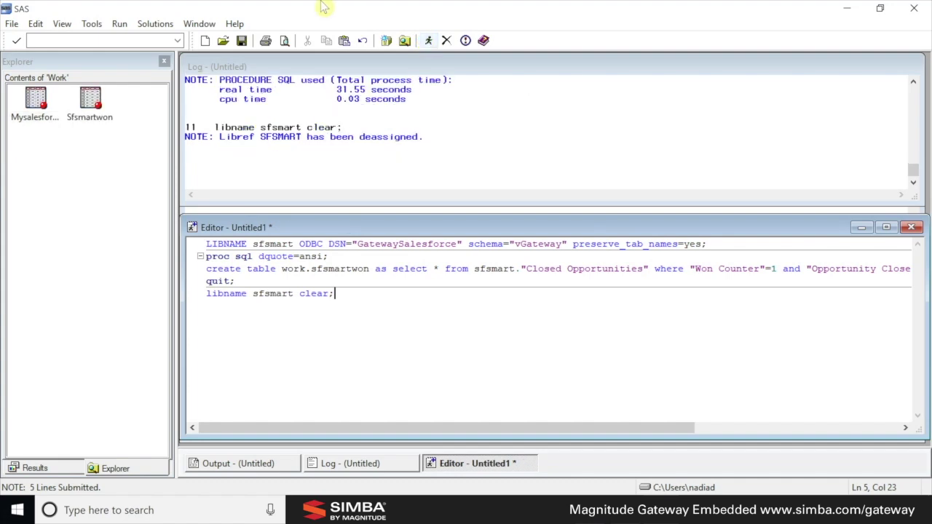
{"action": "double_click", "coordinate": [93, 106]}
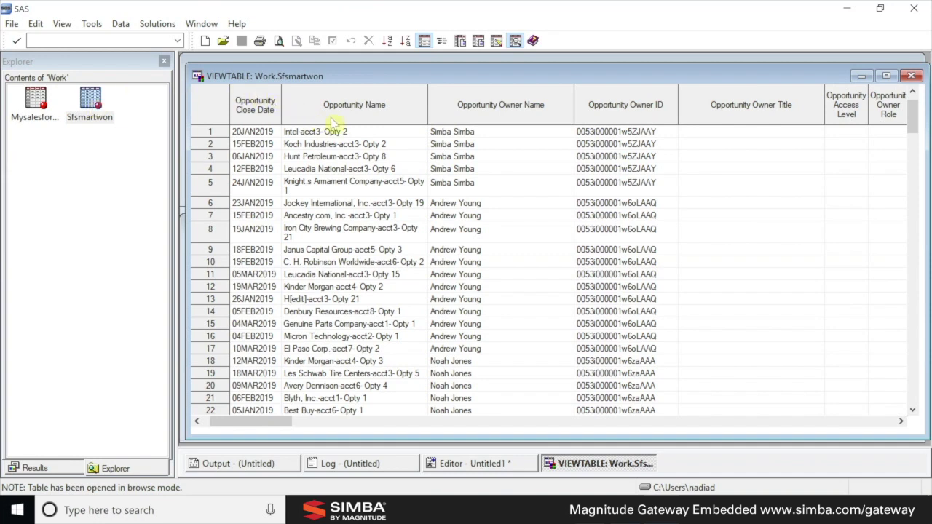
{"action": "left_click_drag", "start_coordinate": [276, 423], "coordinate": [468, 429]}
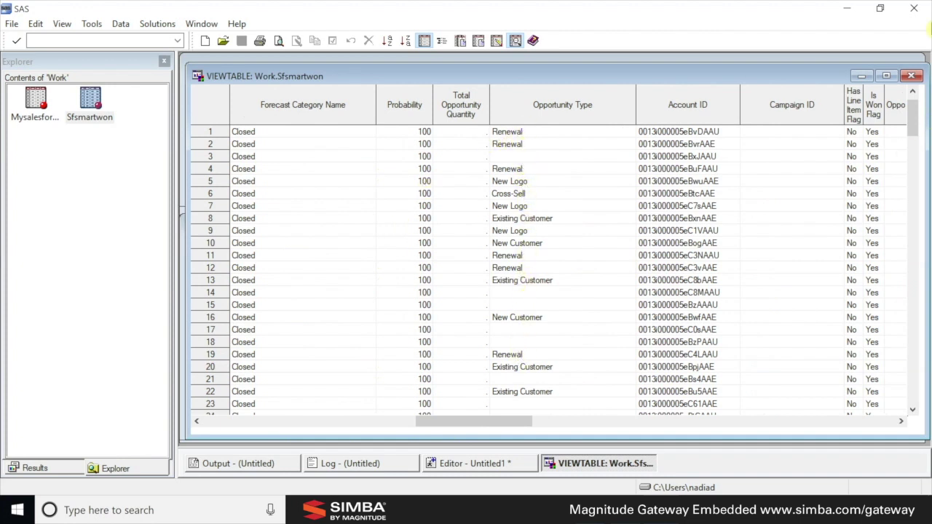
{"action": "left_click", "coordinate": [911, 77]}
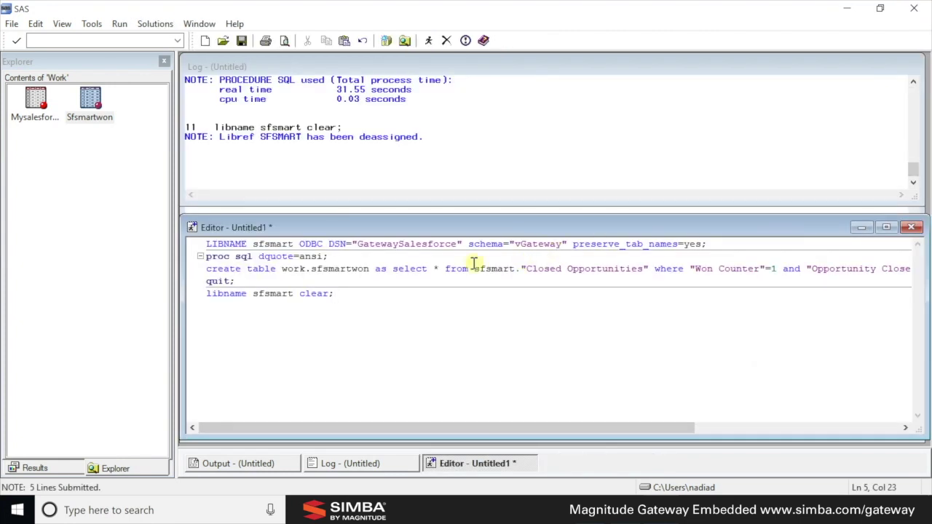
Run the sf_dev COMPLETE= LIBNAME program to copy Account into Work, then view the 2113-row table
{"action": "left_click_drag", "start_coordinate": [334, 293], "coordinate": [201, 245]}
{"action": "key", "text": "Delete"}
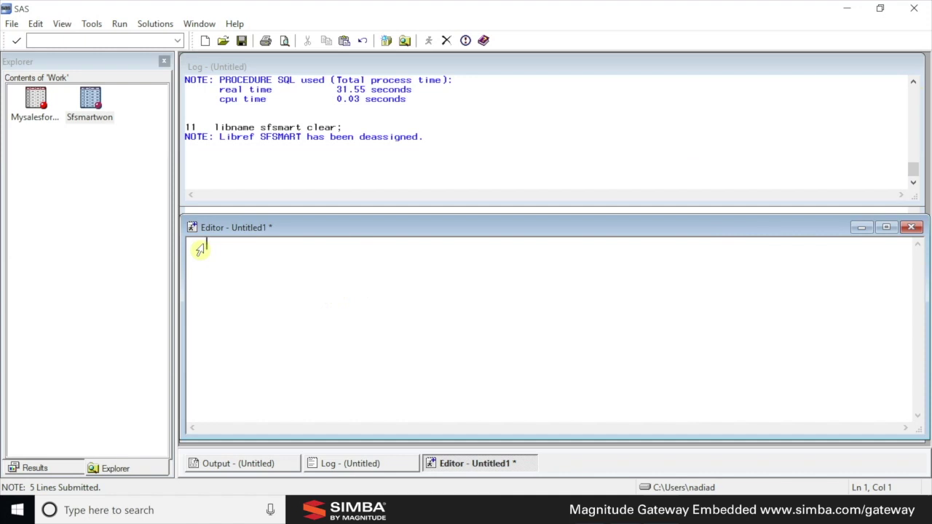
{"action": "key", "text": "ctrl+v"}
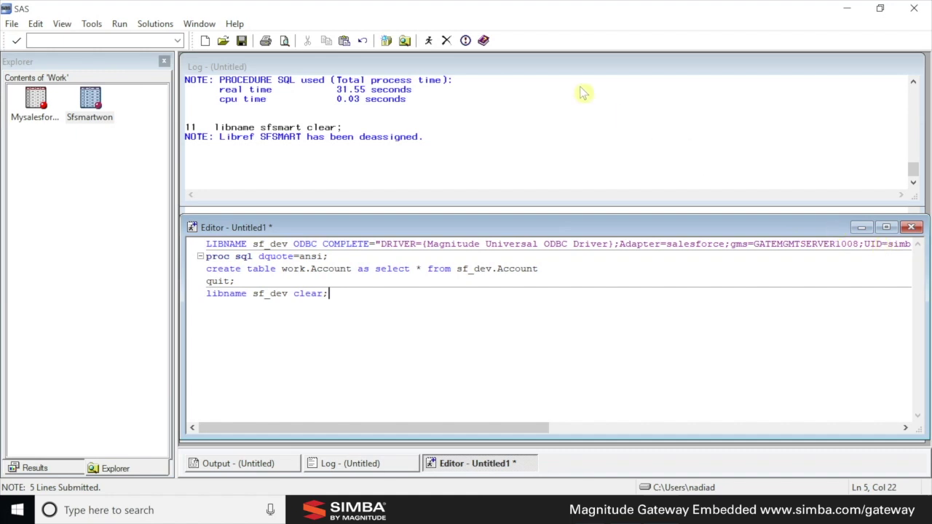
{"action": "left_click", "coordinate": [428, 40]}
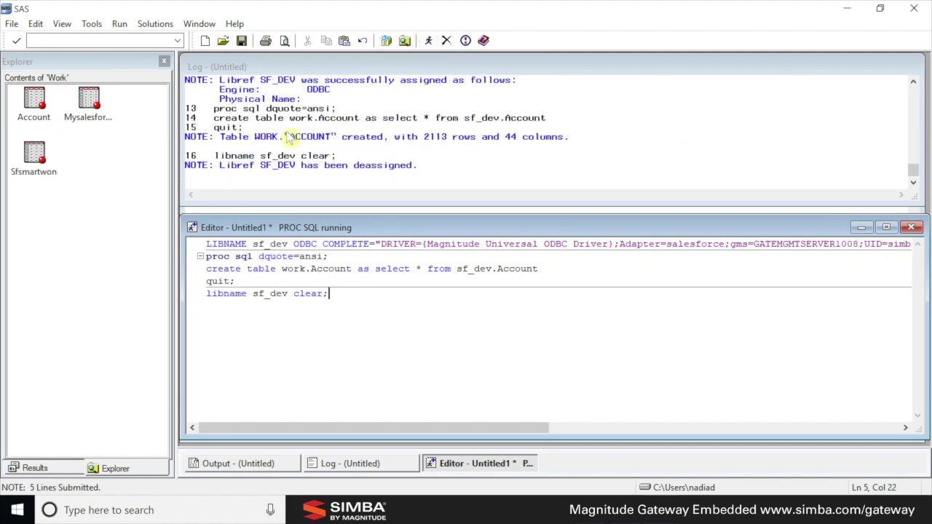
{"action": "double_click", "coordinate": [32, 109]}
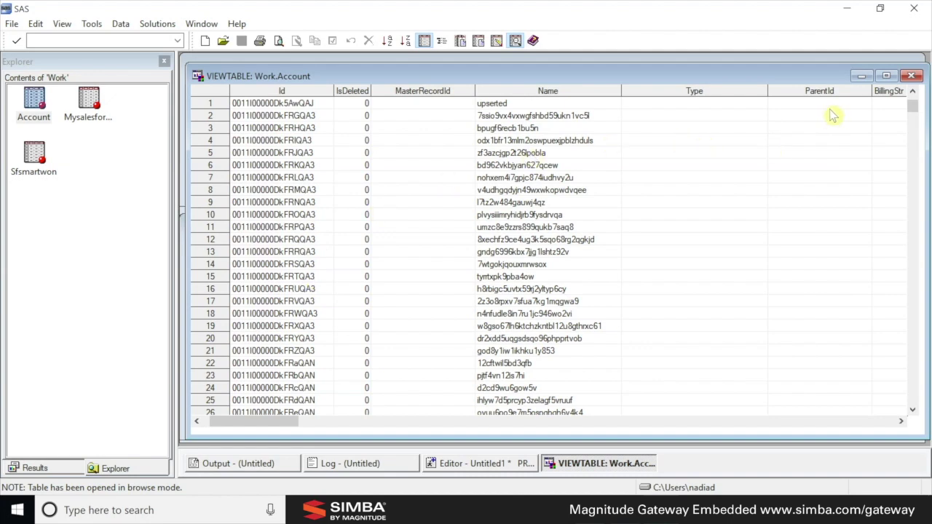
{"action": "left_click", "coordinate": [911, 77]}
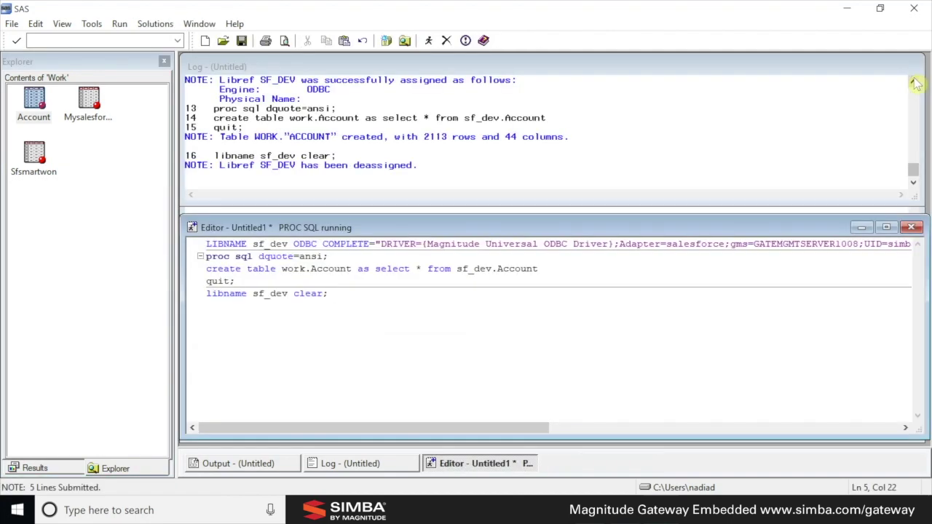